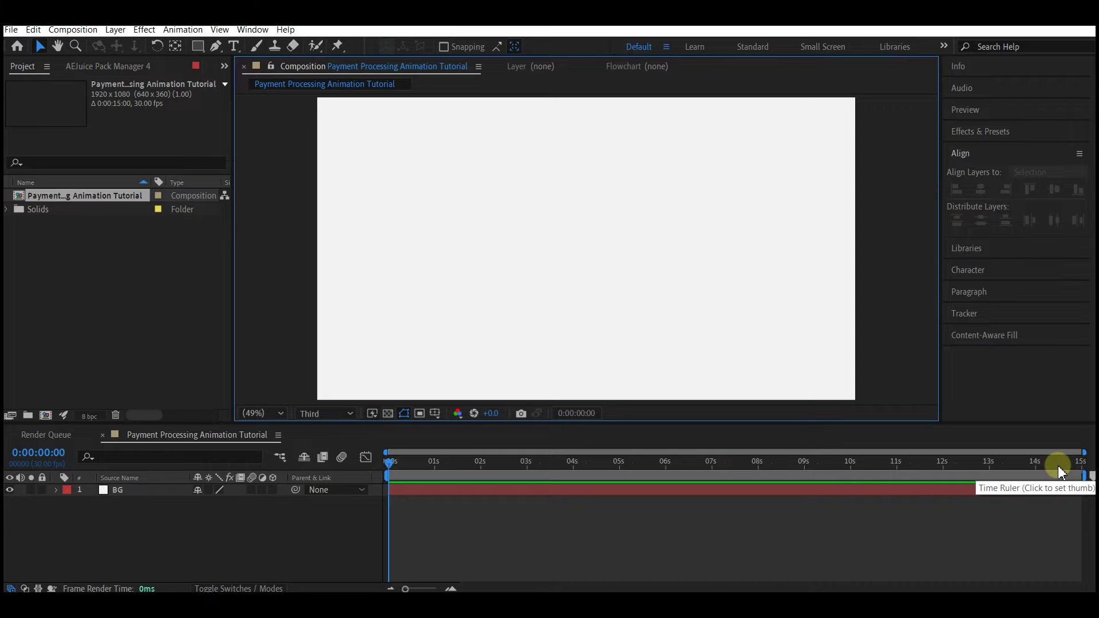
- Draw a long thin rounded rectangle bar across the middle of the canvas, above BG
click(700, 326)
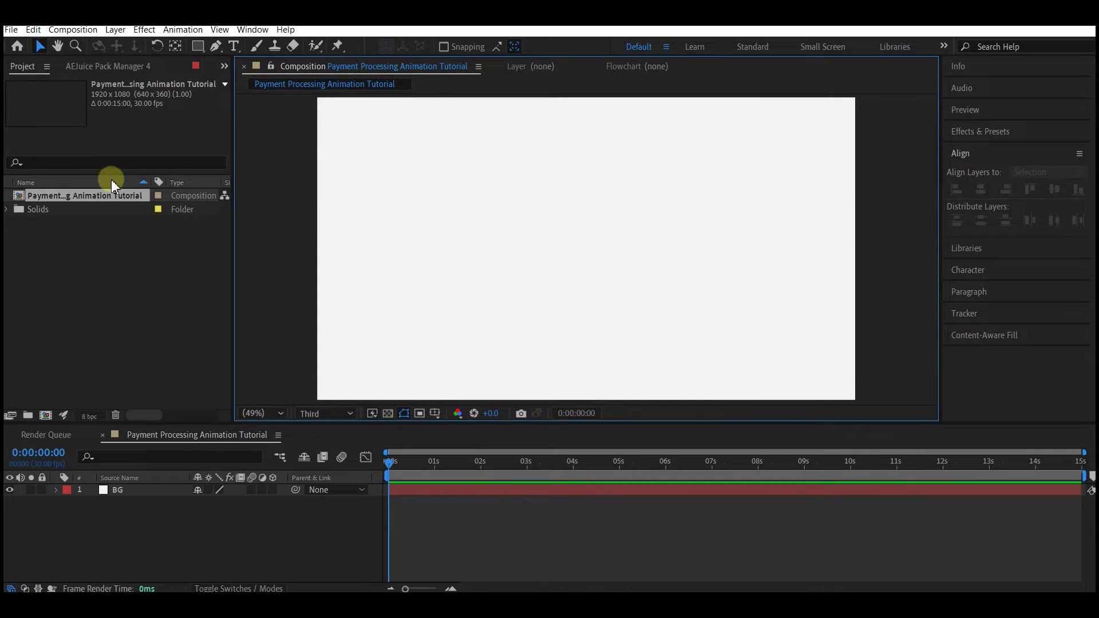
mouse_move(109, 67)
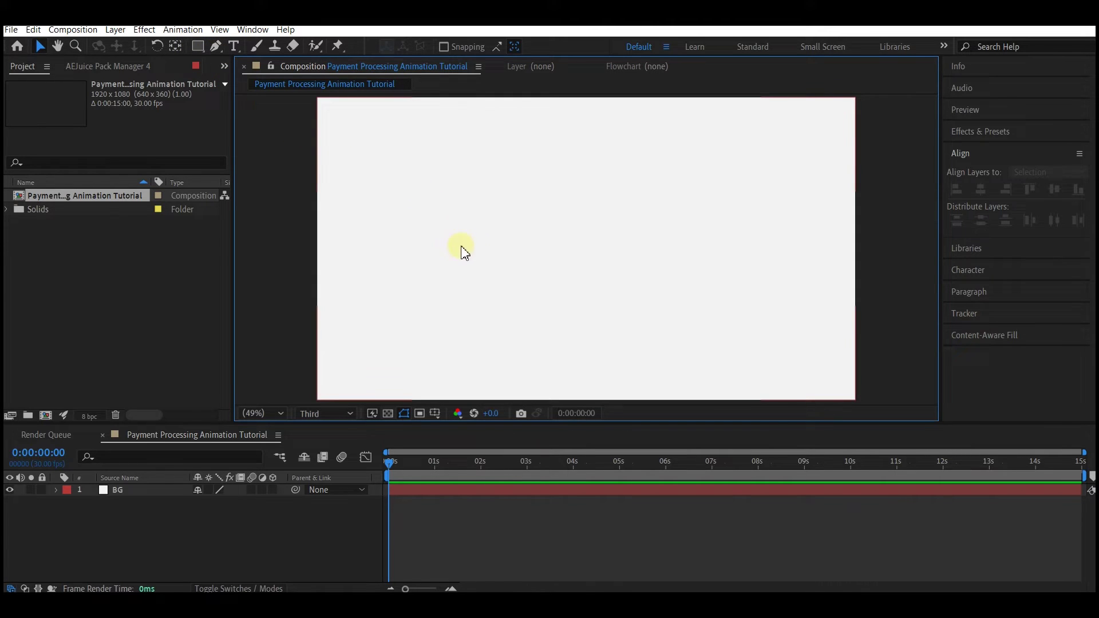
click(198, 47)
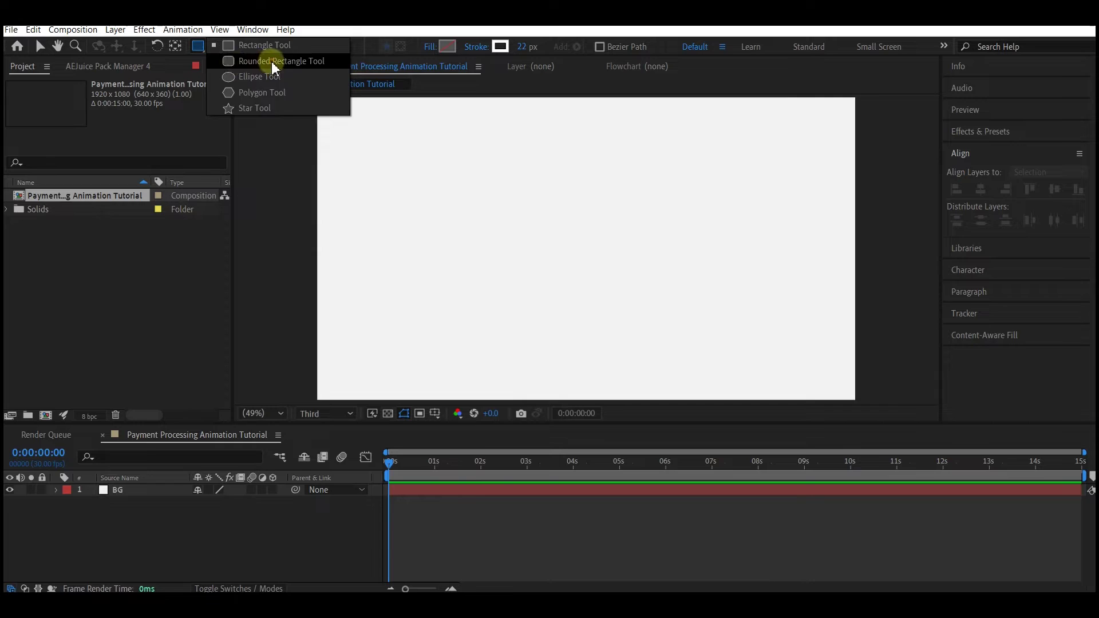
click(254, 108)
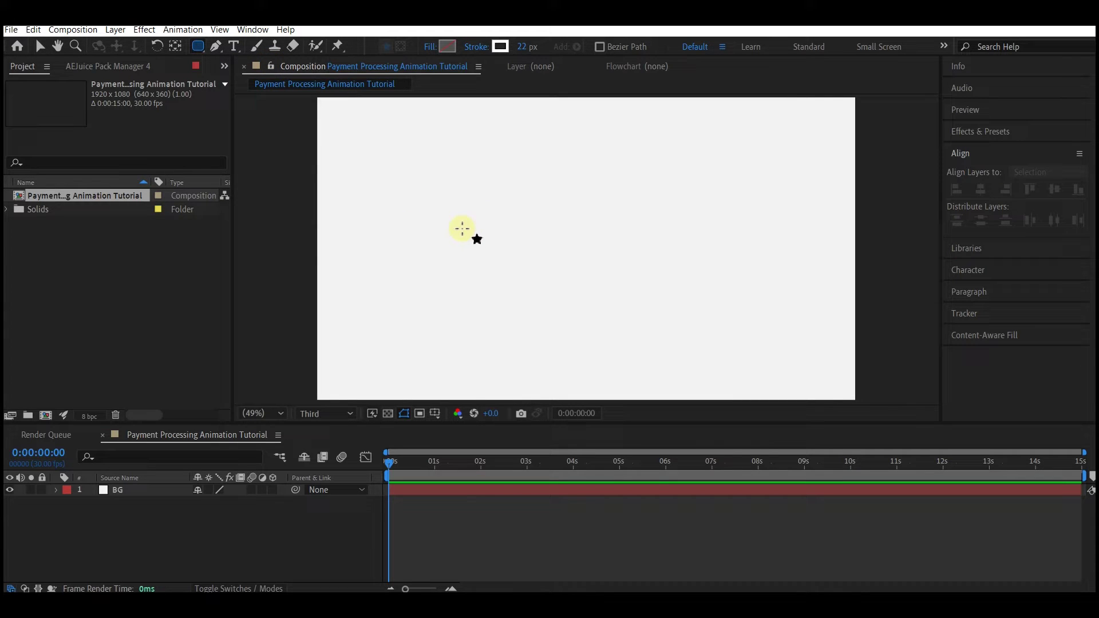
drag(445, 222, 553, 244)
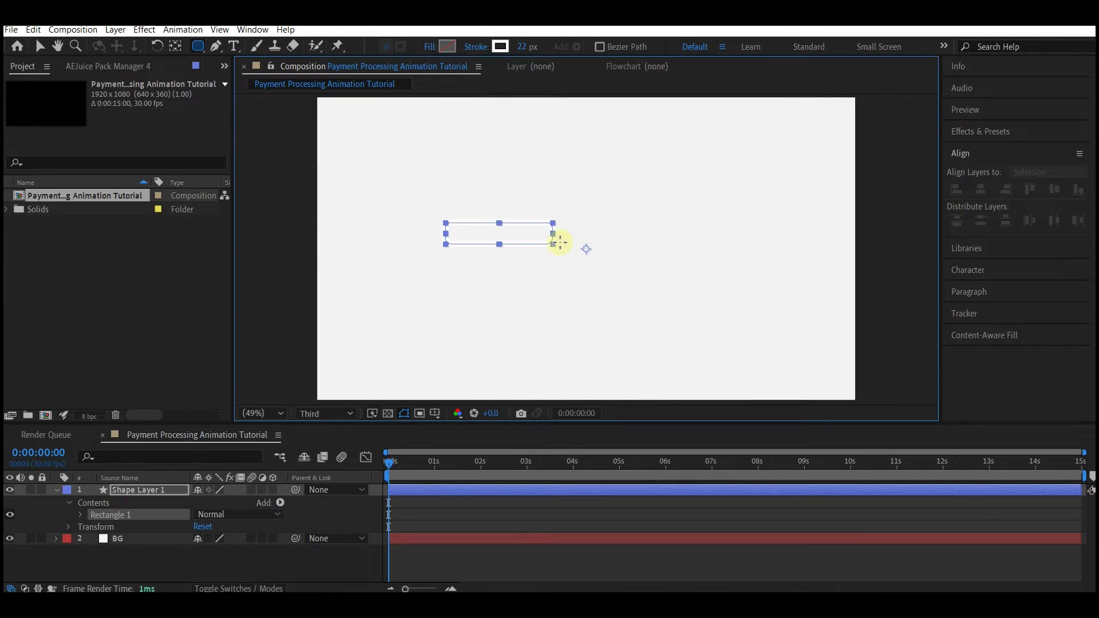
drag(559, 242, 740, 235)
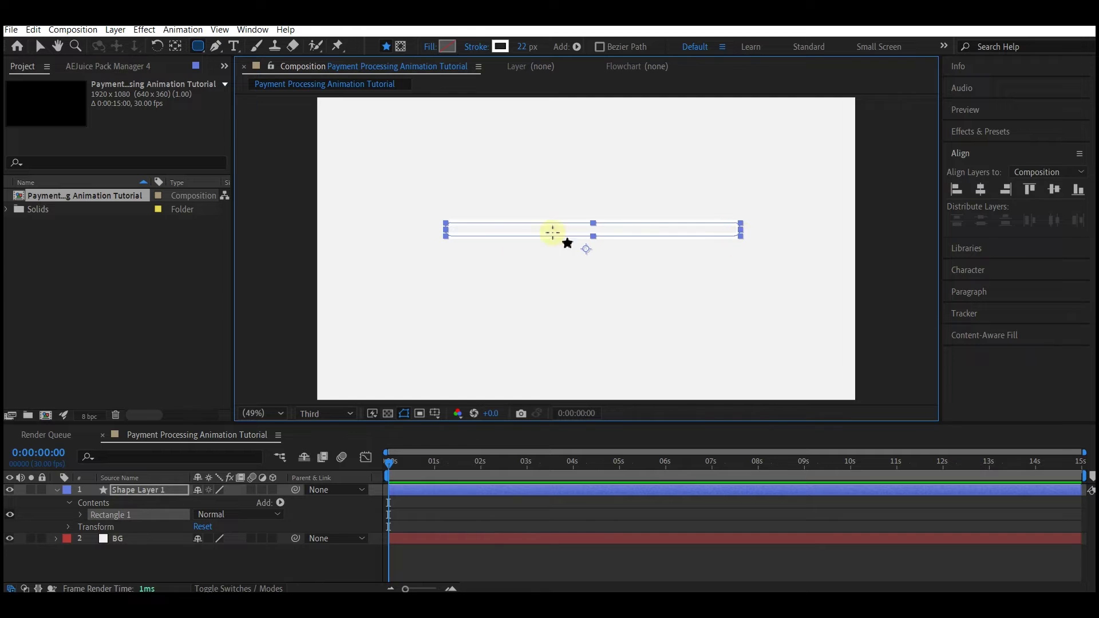
click(39, 45)
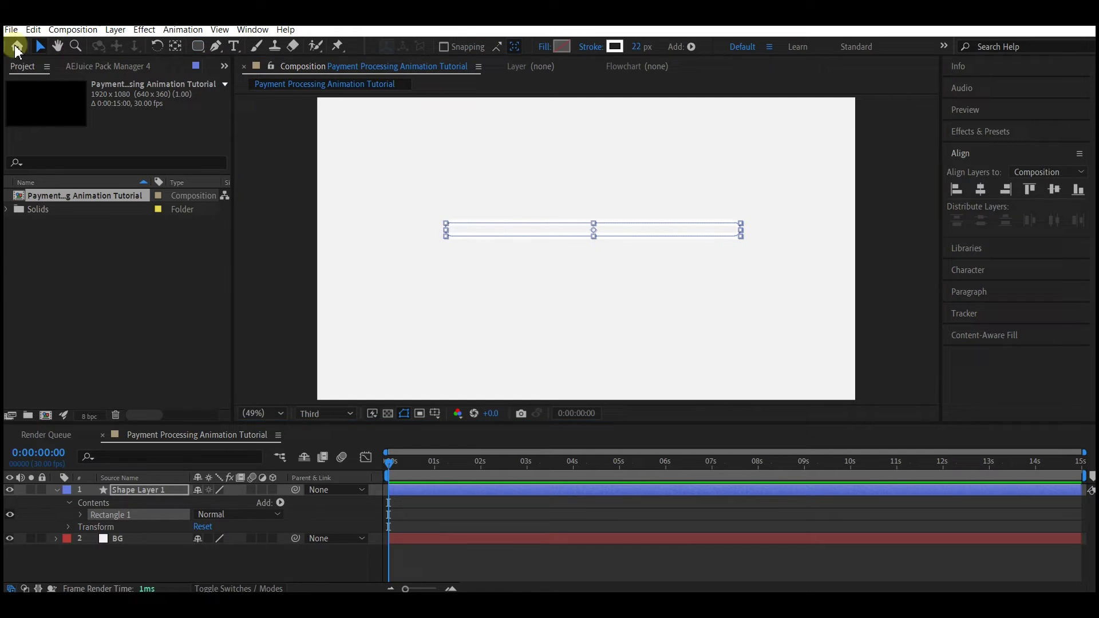
click(217, 47)
- Give the bar a solid light grey CBCBCB fill and an 8 px stroke width
key(v)
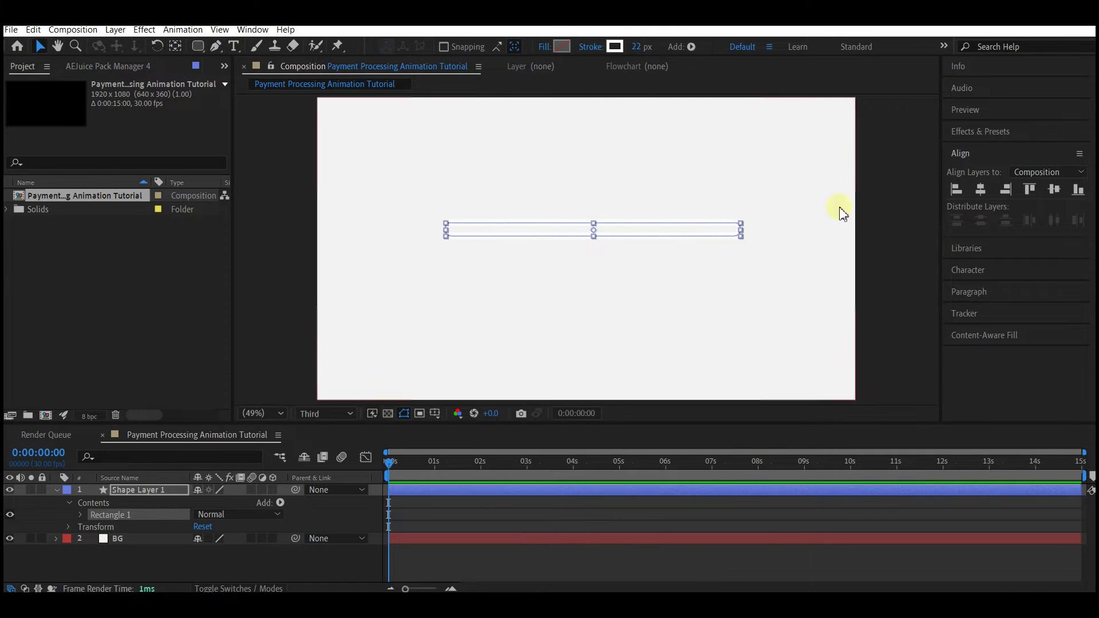
click(547, 47)
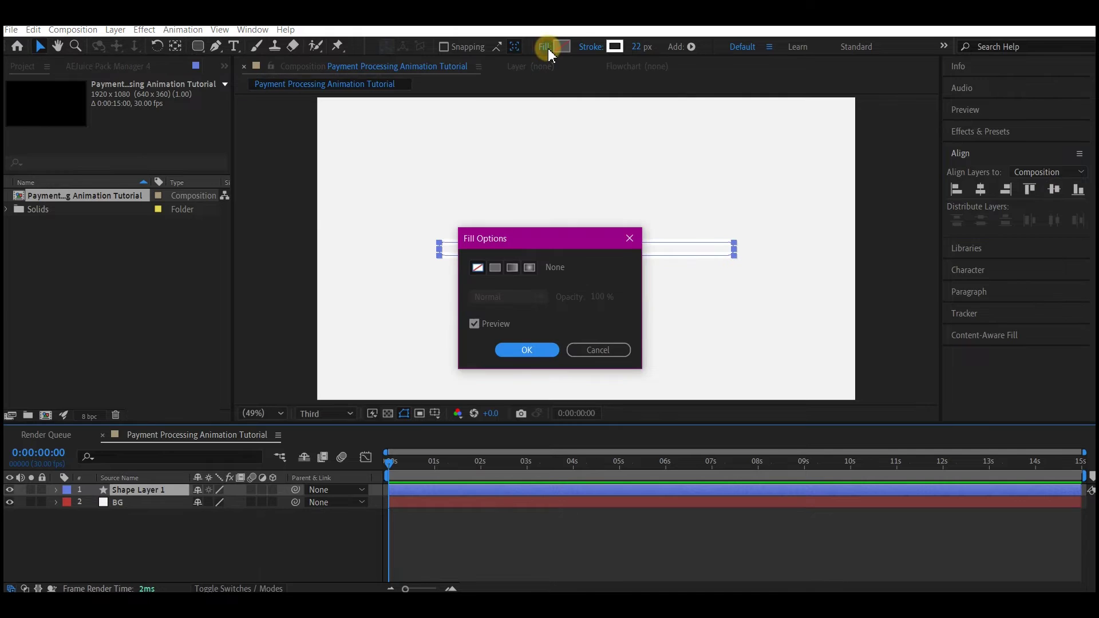
click(495, 268)
click(527, 350)
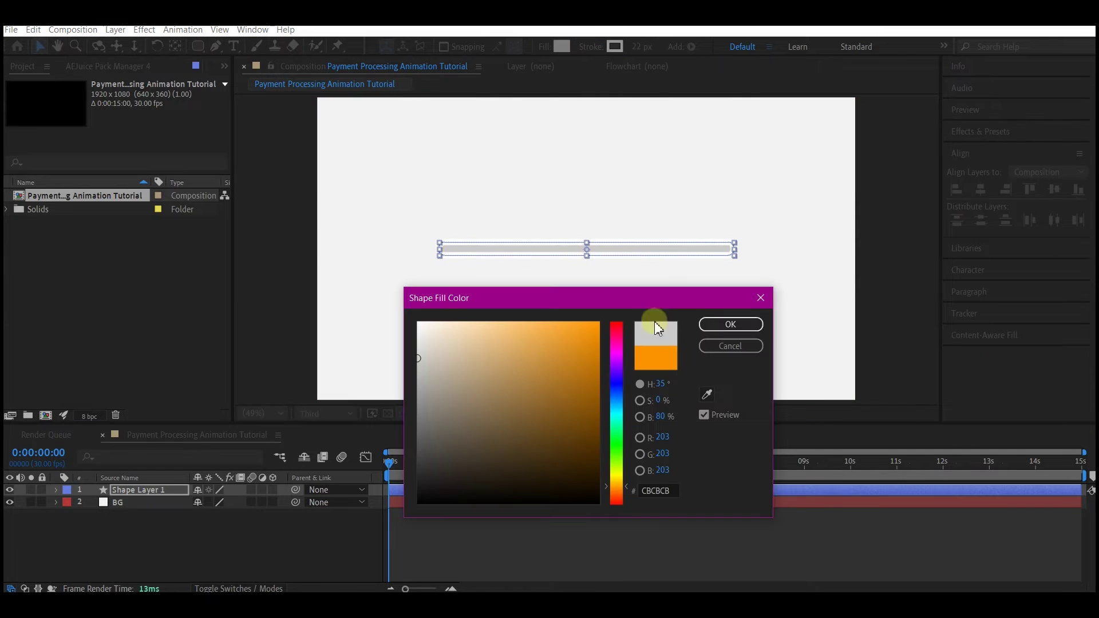
click(732, 324)
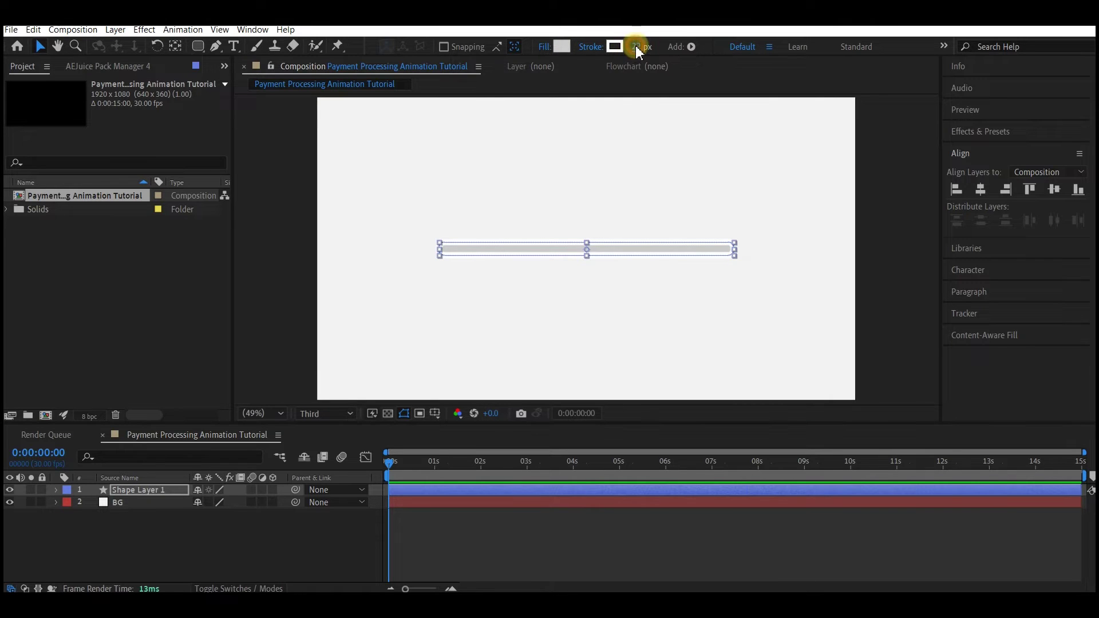
drag(637, 48, 626, 48)
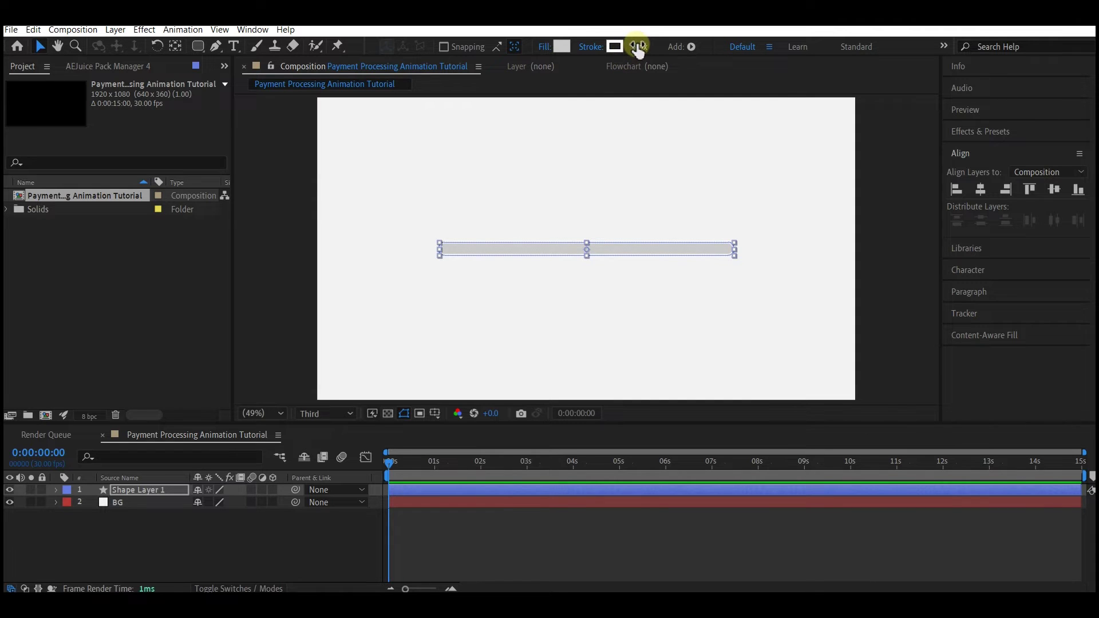
- Duplicate the bar and set a Position keyframe on the copy at 0:00:07:28
click(162, 490)
key(ctrl+d)
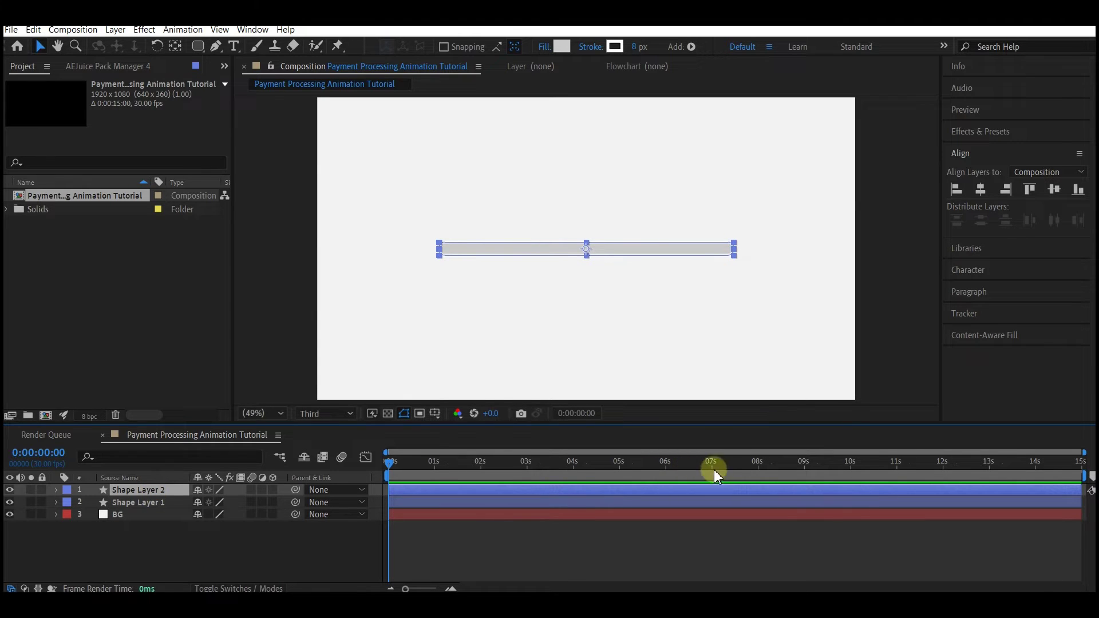
click(754, 462)
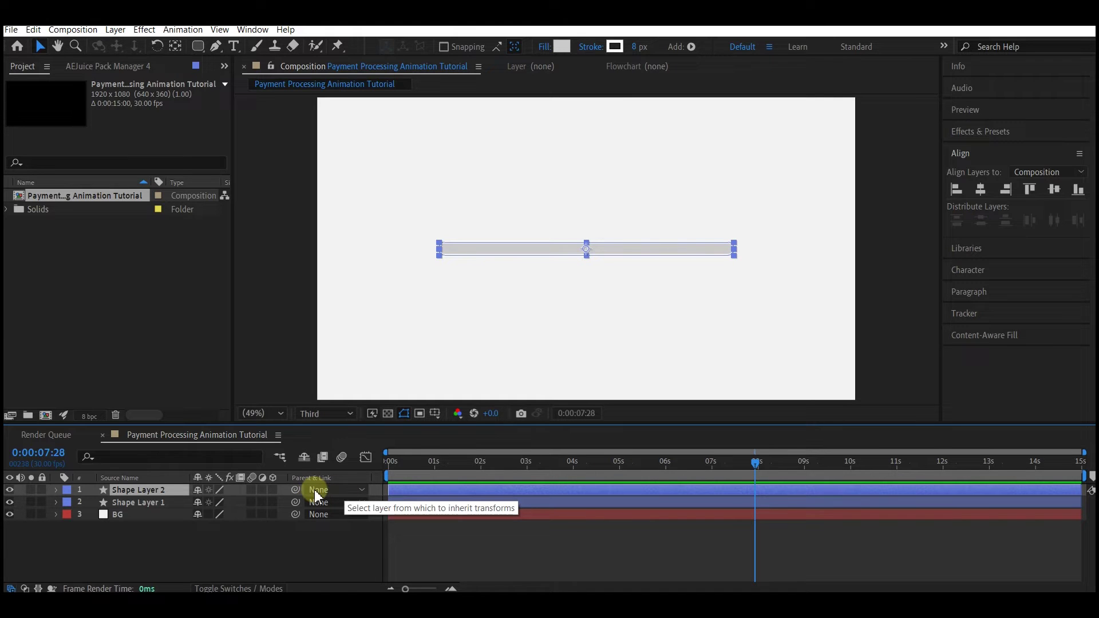
key(p)
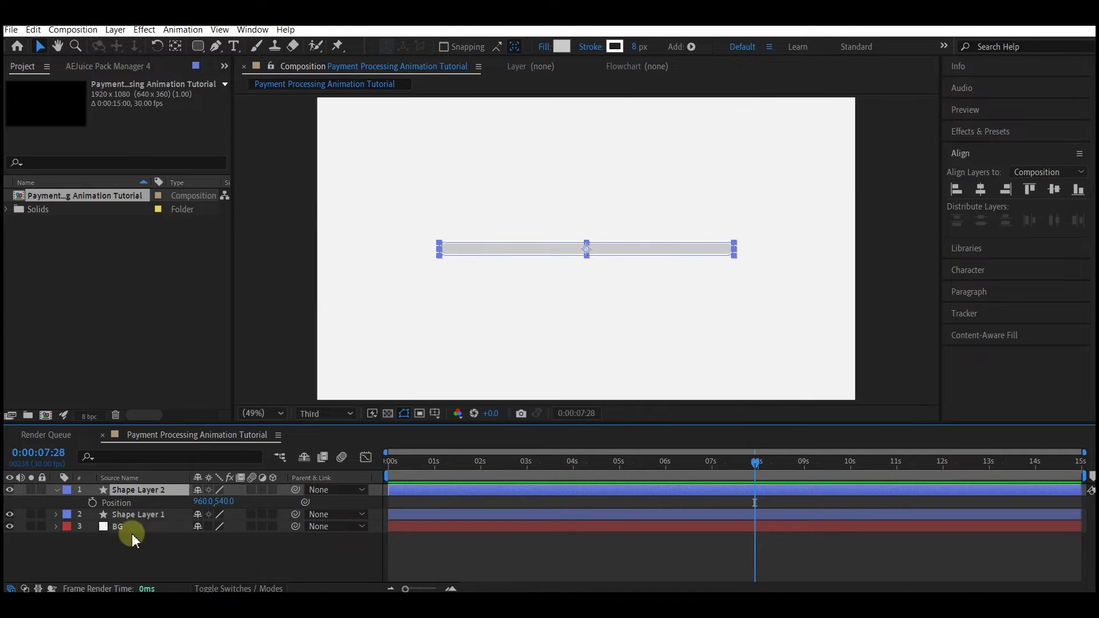
click(92, 503)
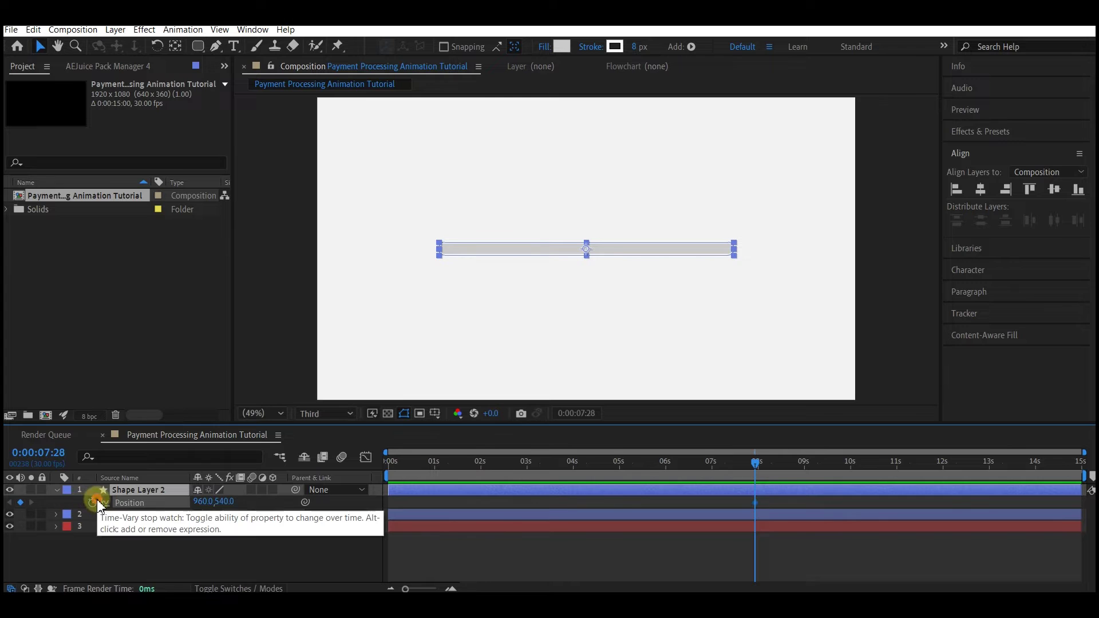
- At 0 s, move the duplicate bar to X -482 off the left edge and preview the slide-in
click(754, 461)
drag(746, 463, 383, 503)
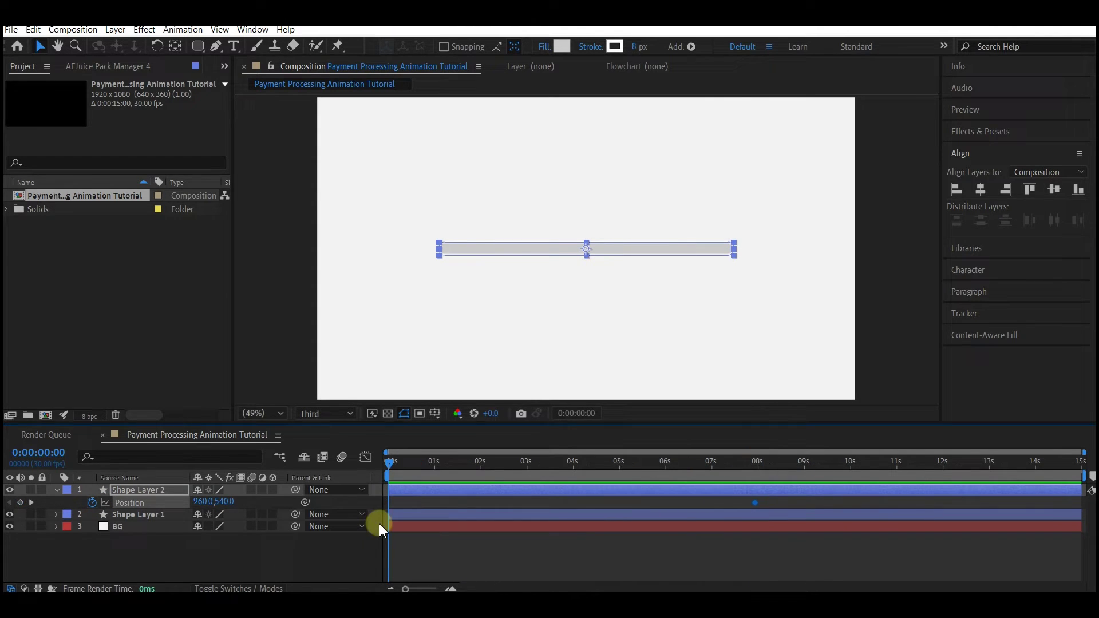
mouse_move(197, 502)
mouse_down()
mouse_move(4, 502)
mouse_move(31, 518)
mouse_move(115, 488)
mouse_move(521, 298)
mouse_up()
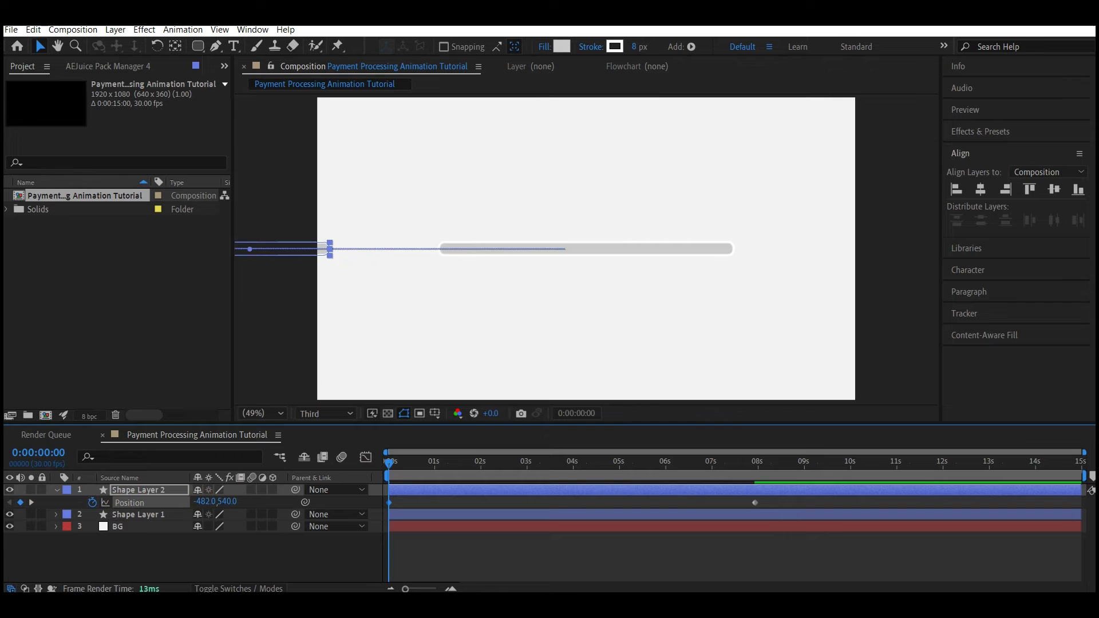
key(space)
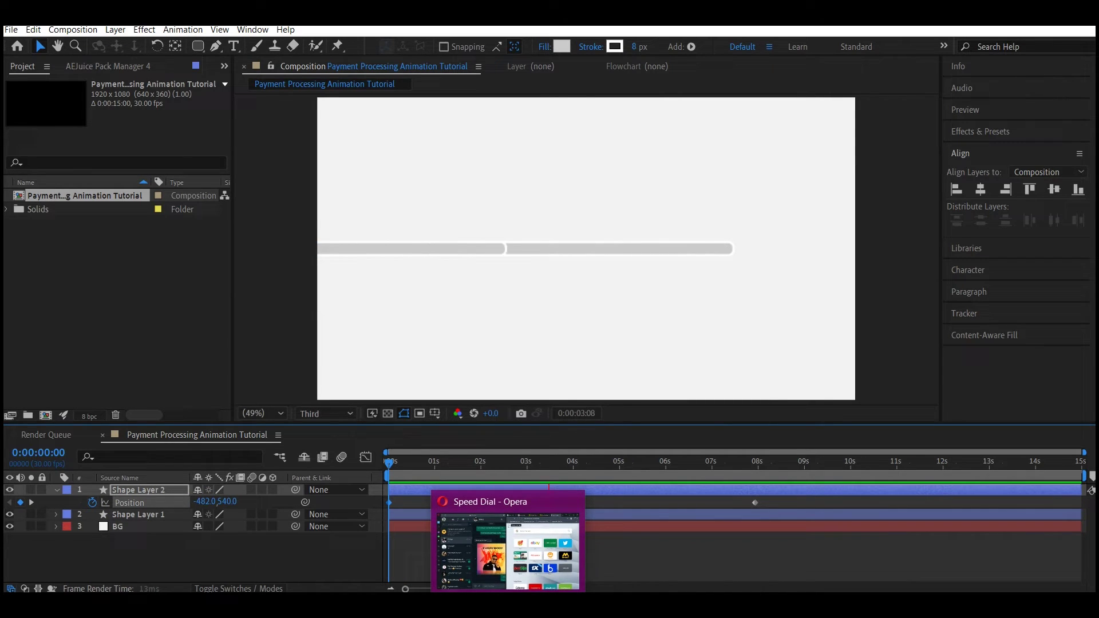
- Remove the stroke from the sliding bar
click(590, 46)
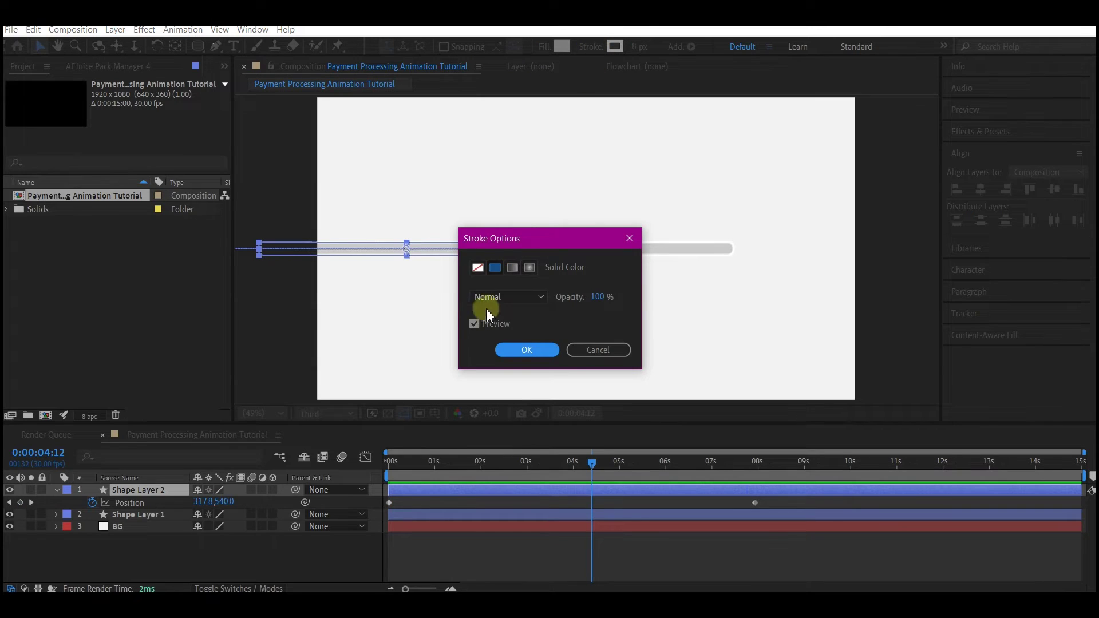
click(476, 268)
click(522, 350)
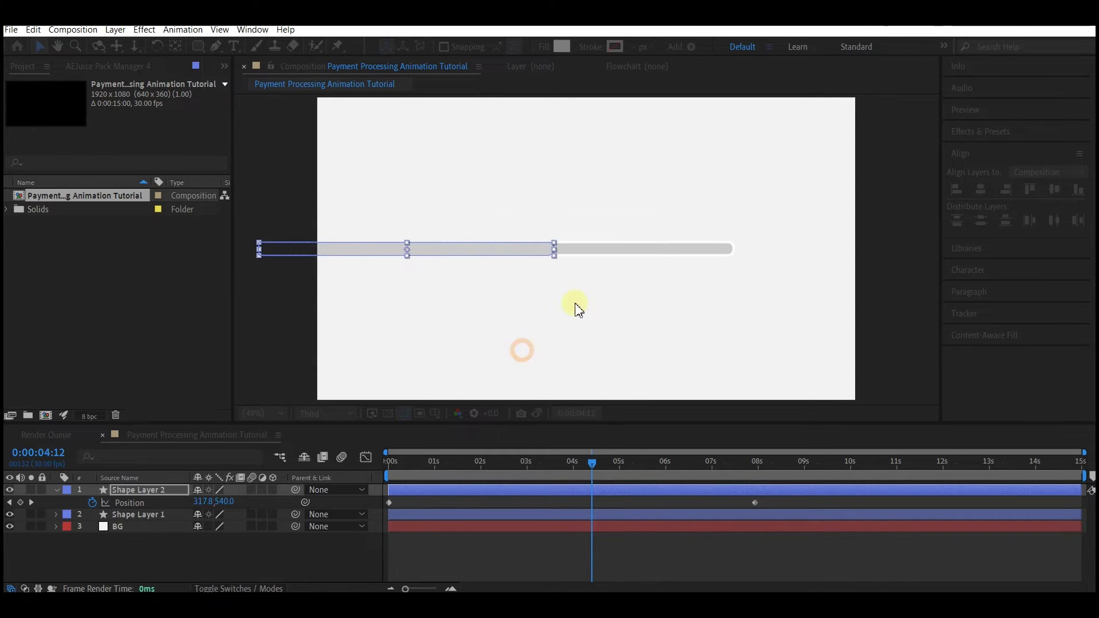
- Set the sliding bar's fill colour to light blue 61C4FF
click(560, 47)
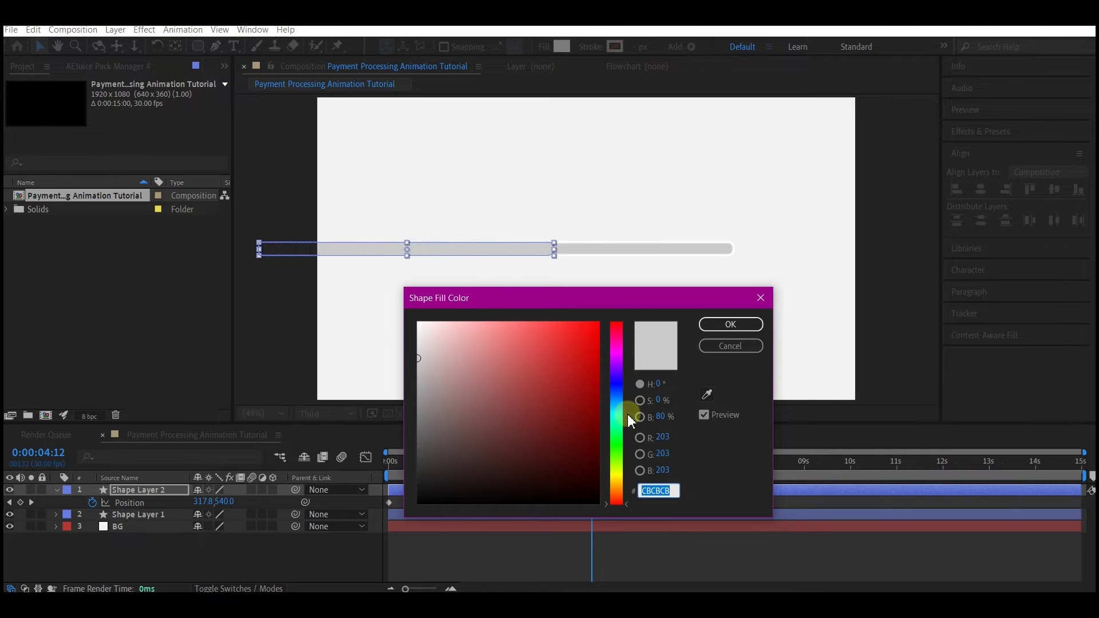
drag(616, 417, 619, 401)
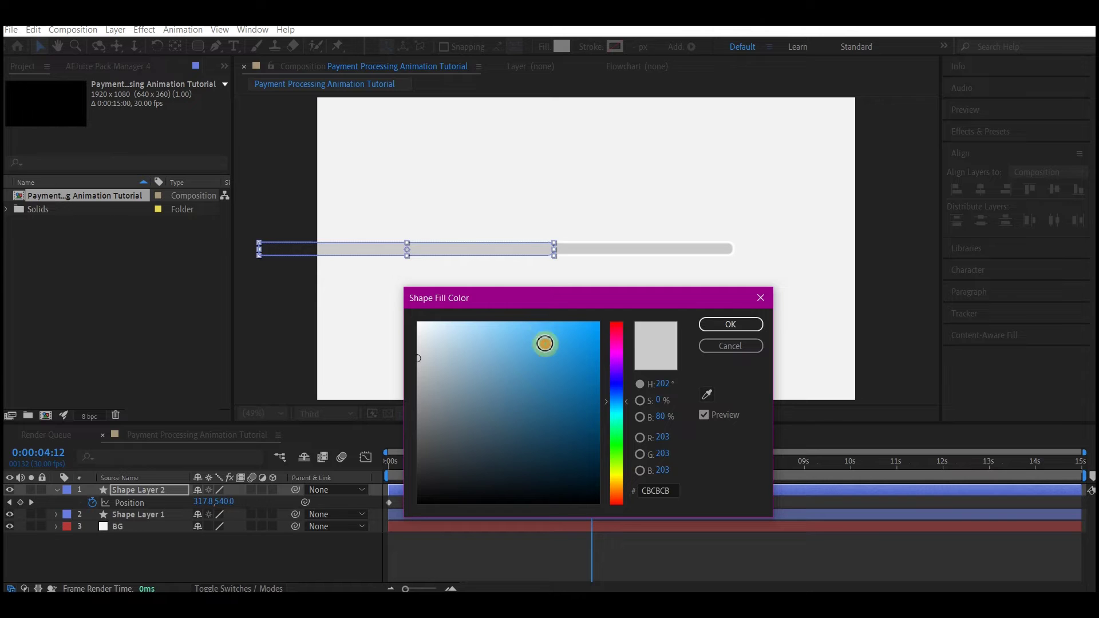
click(535, 322)
drag(534, 323, 529, 320)
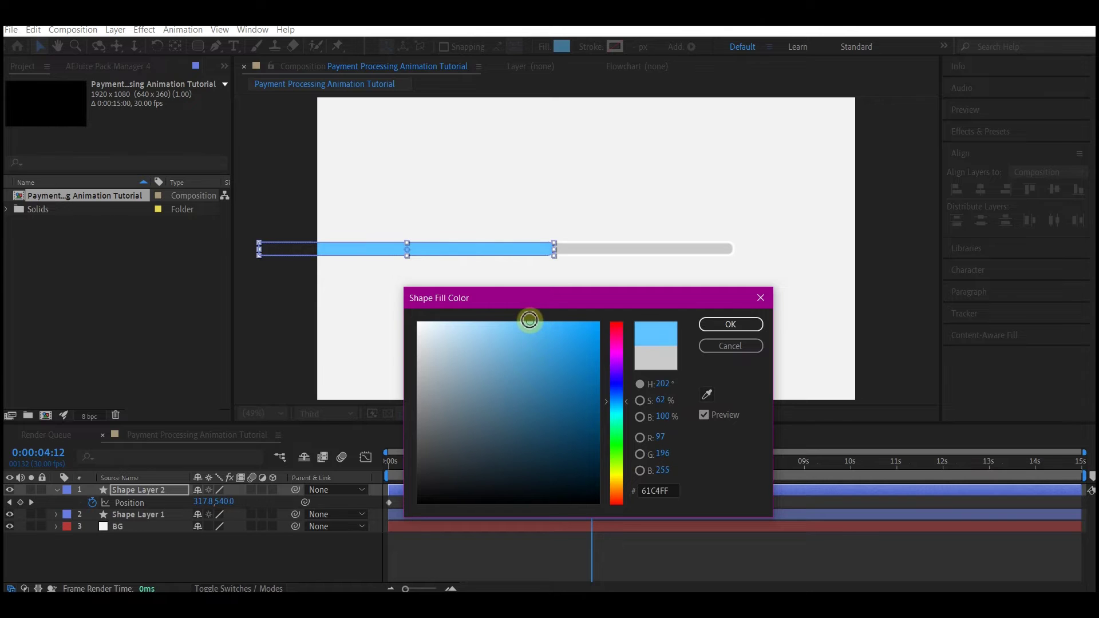
click(715, 322)
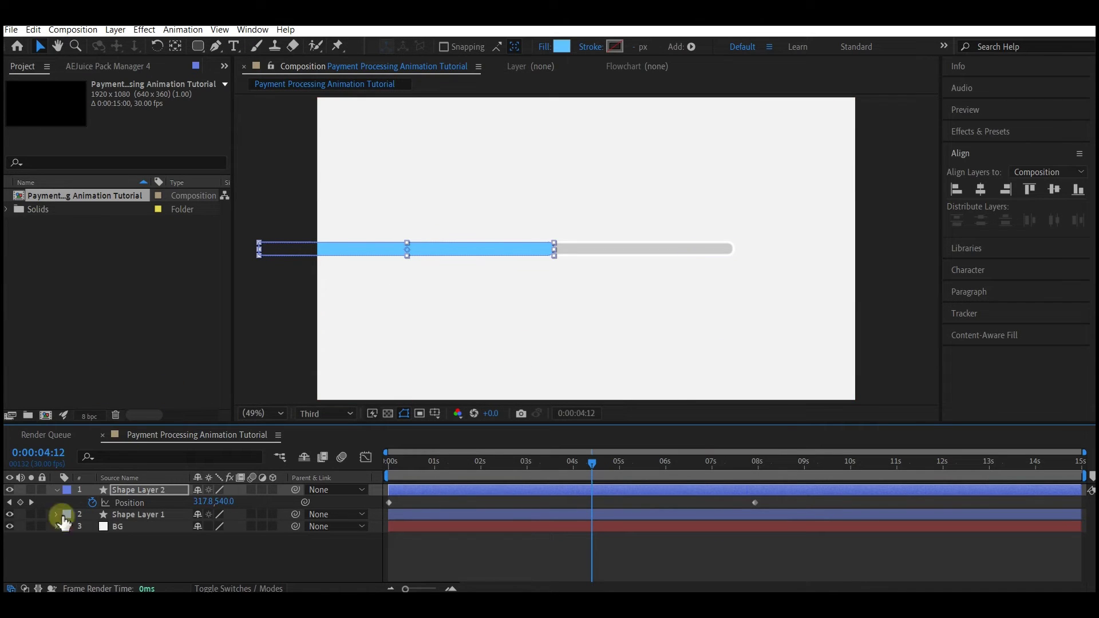
- Duplicate the grey track as Shape Layer 3 and place it above the blue bar
click(139, 515)
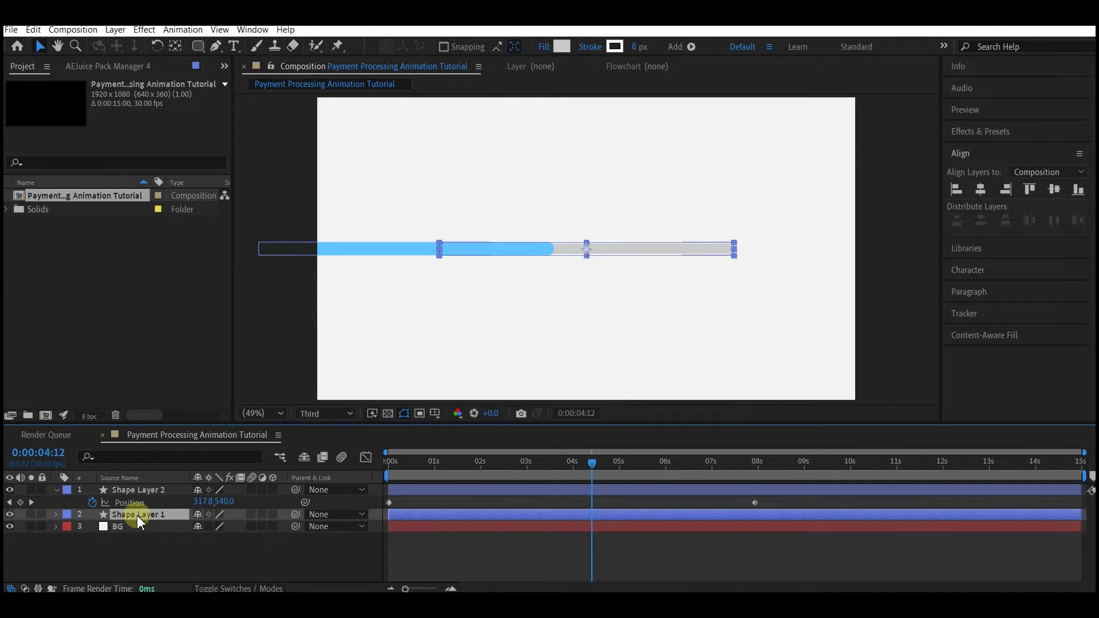
key(ctrl+d)
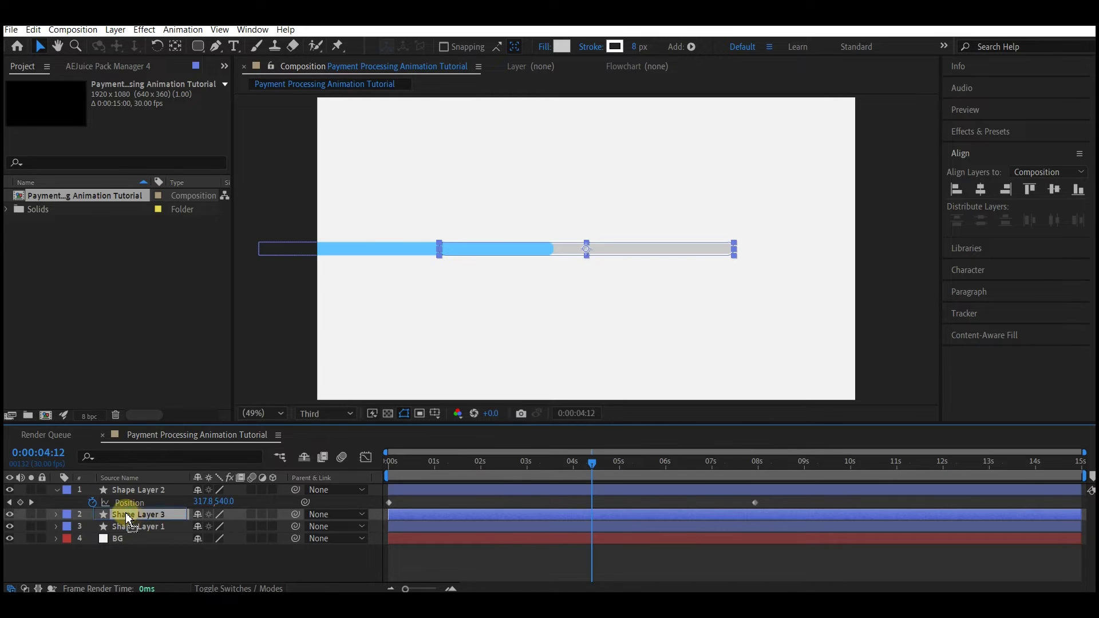
drag(132, 520, 117, 490)
- Set Shape Layer 2's track matte to Alpha Matte 'Shape Layer 3' and return to the start
key(F4)
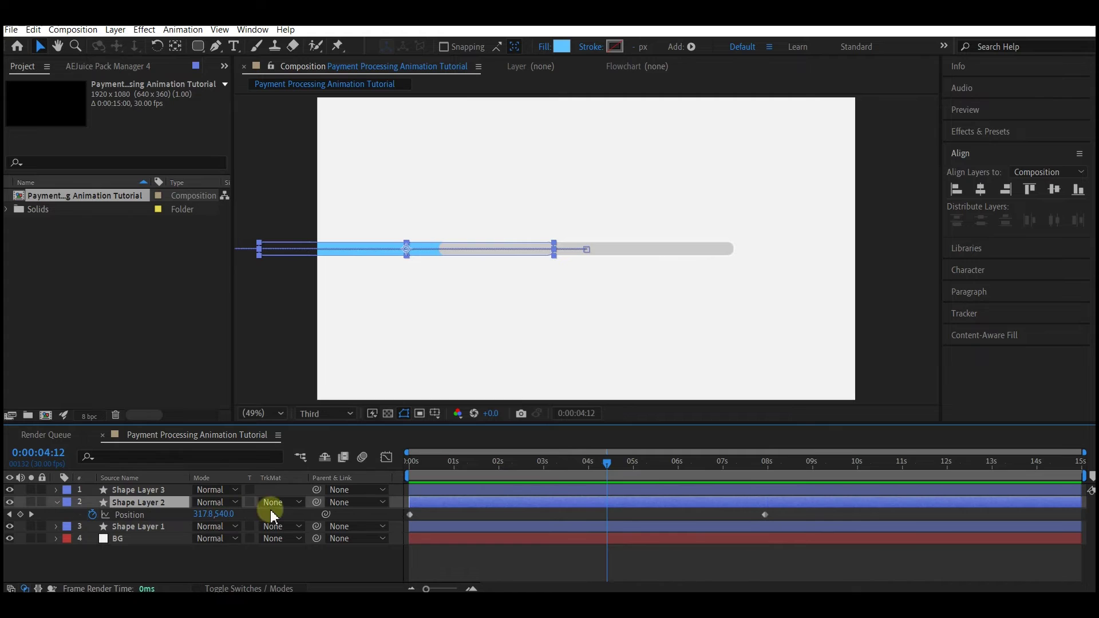
click(288, 508)
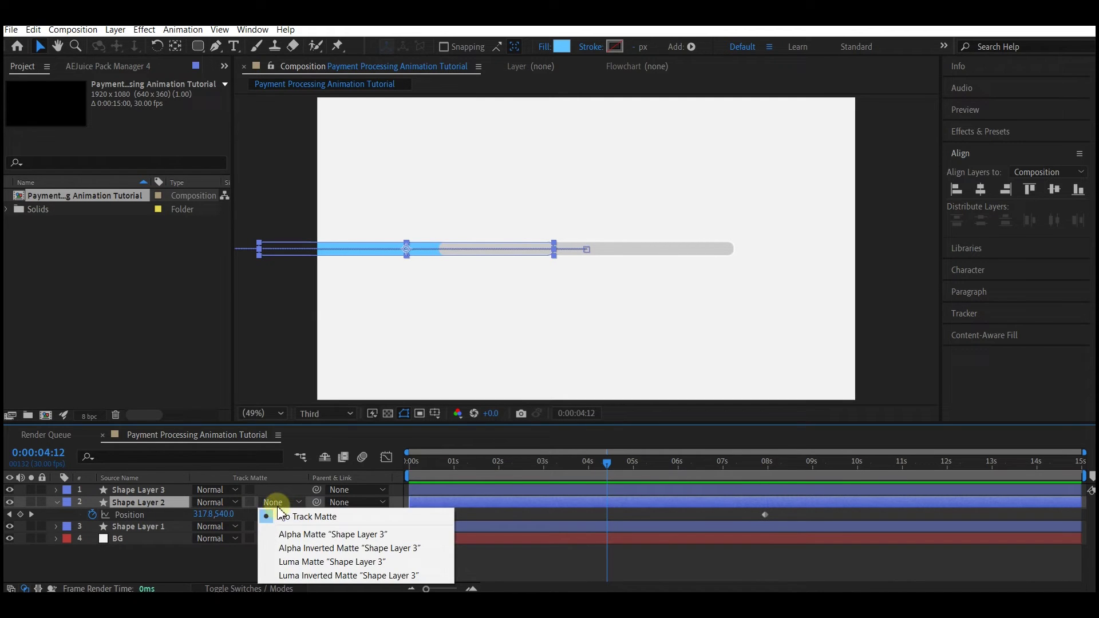
click(305, 534)
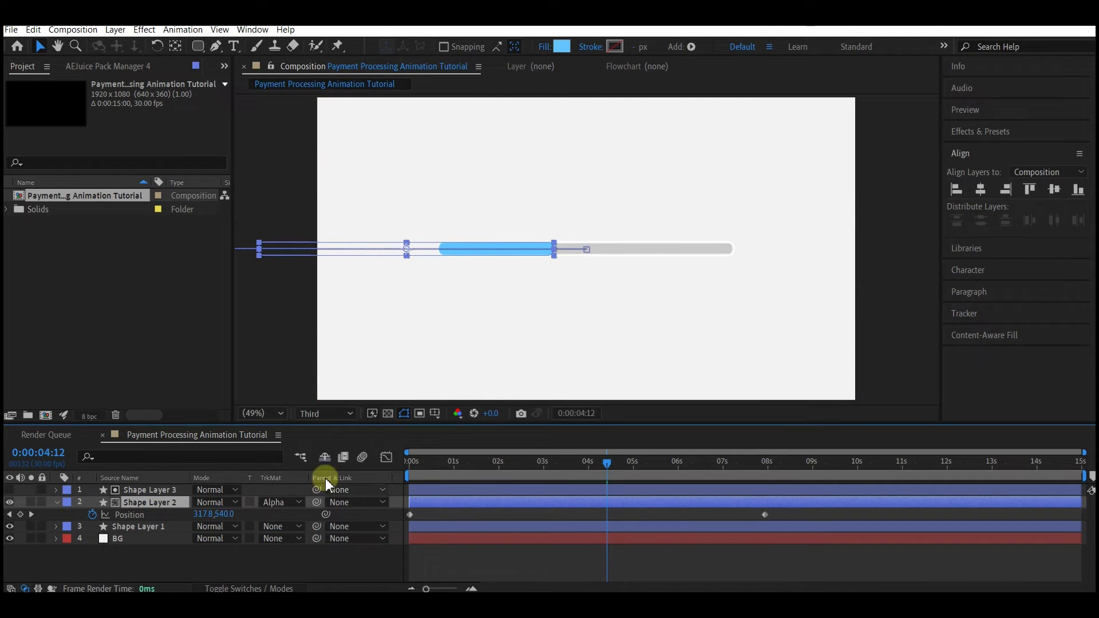
drag(424, 471, 410, 467)
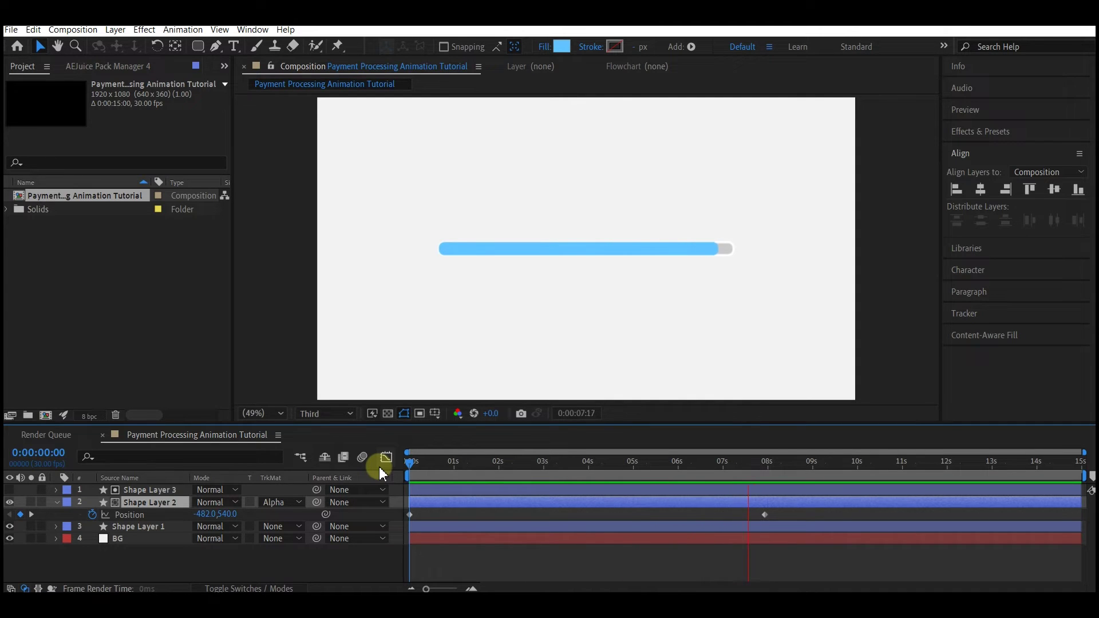
- Duplicate the grey track as Shape Layer 4, move it to the top, and set its fill to None
key(space)
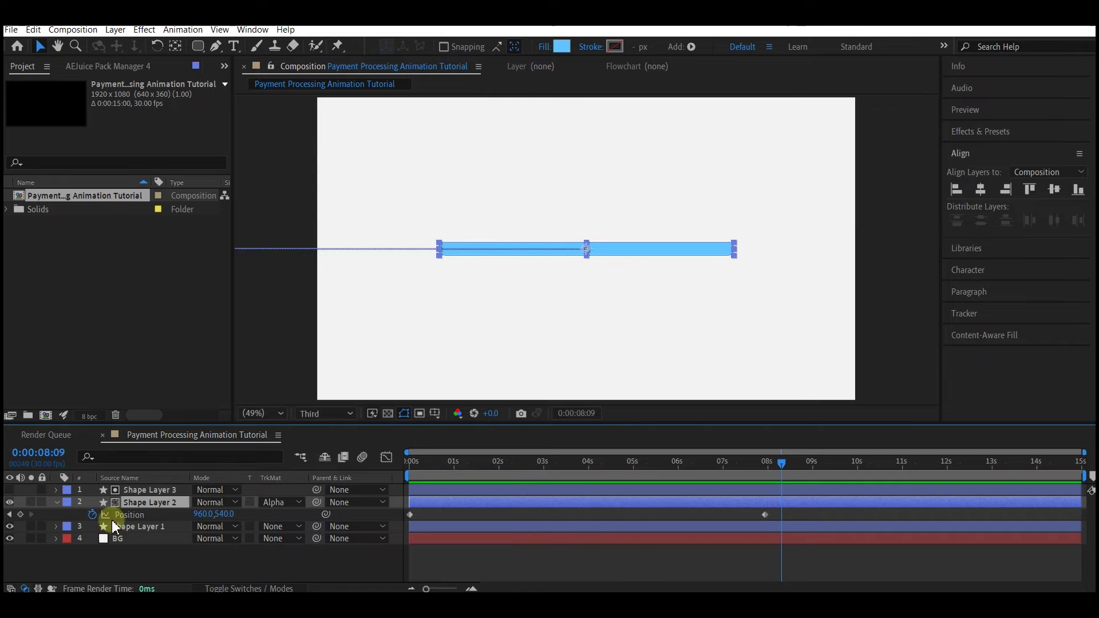
click(121, 527)
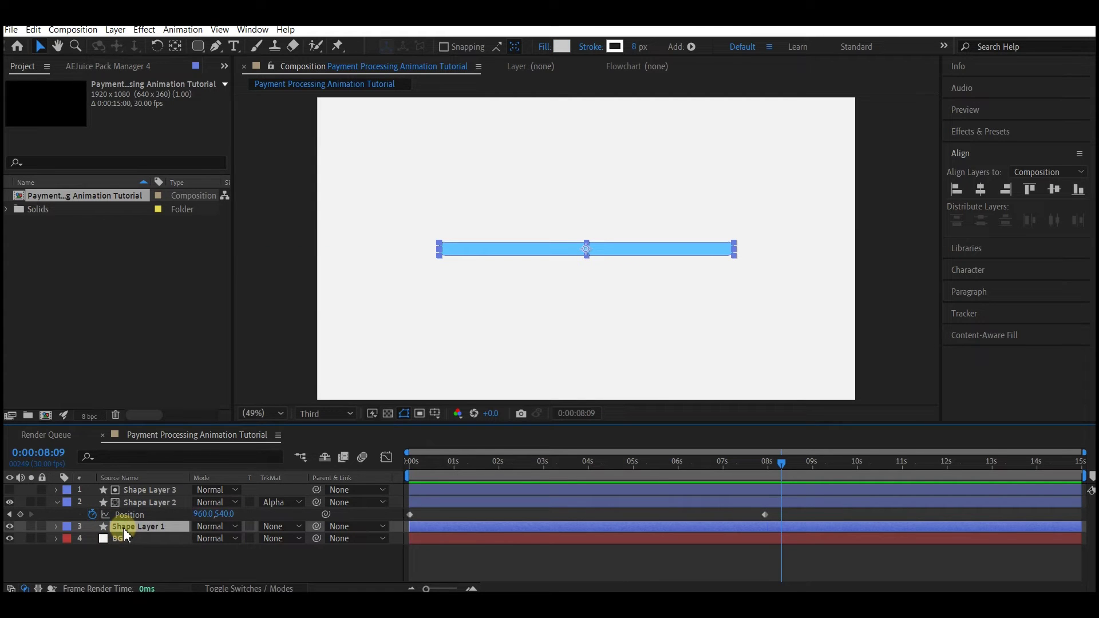
key(ctrl+d)
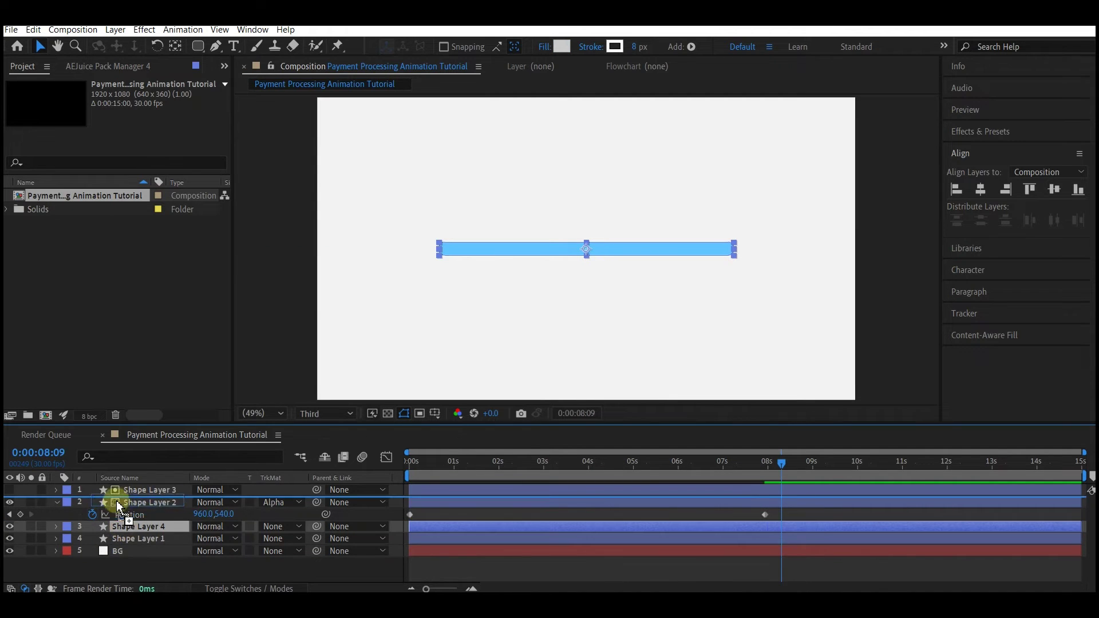
drag(124, 534, 122, 487)
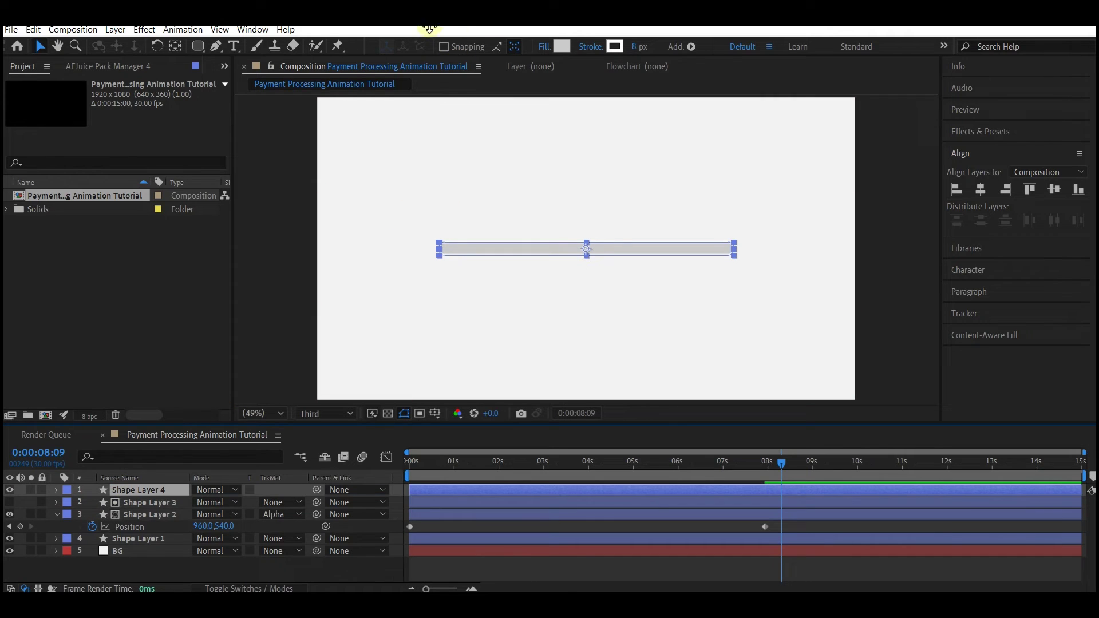
click(544, 47)
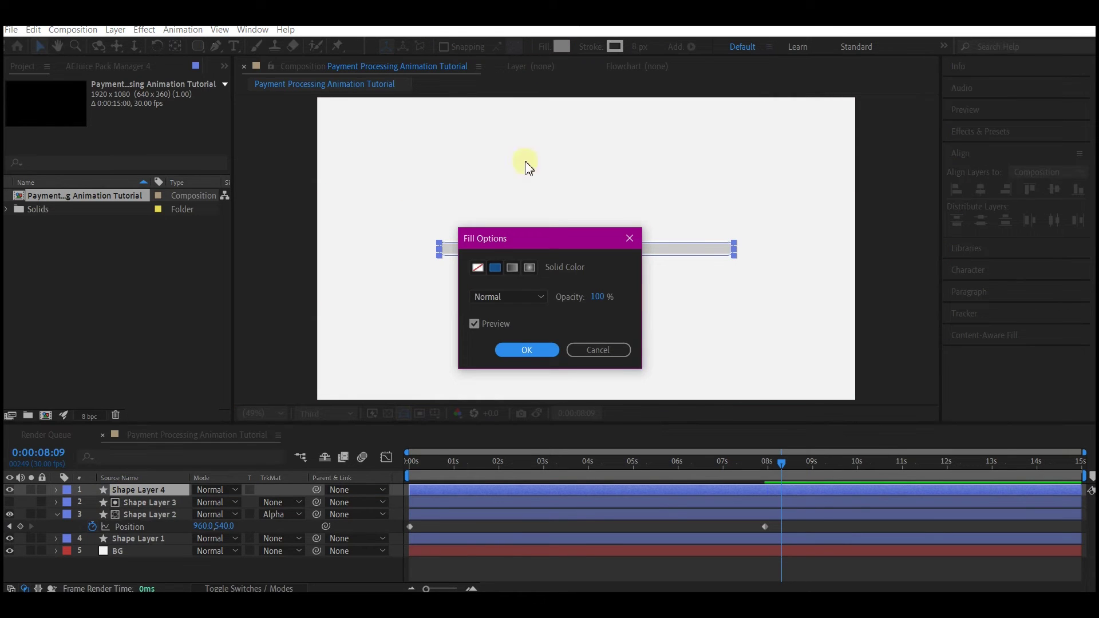
click(479, 266)
click(526, 350)
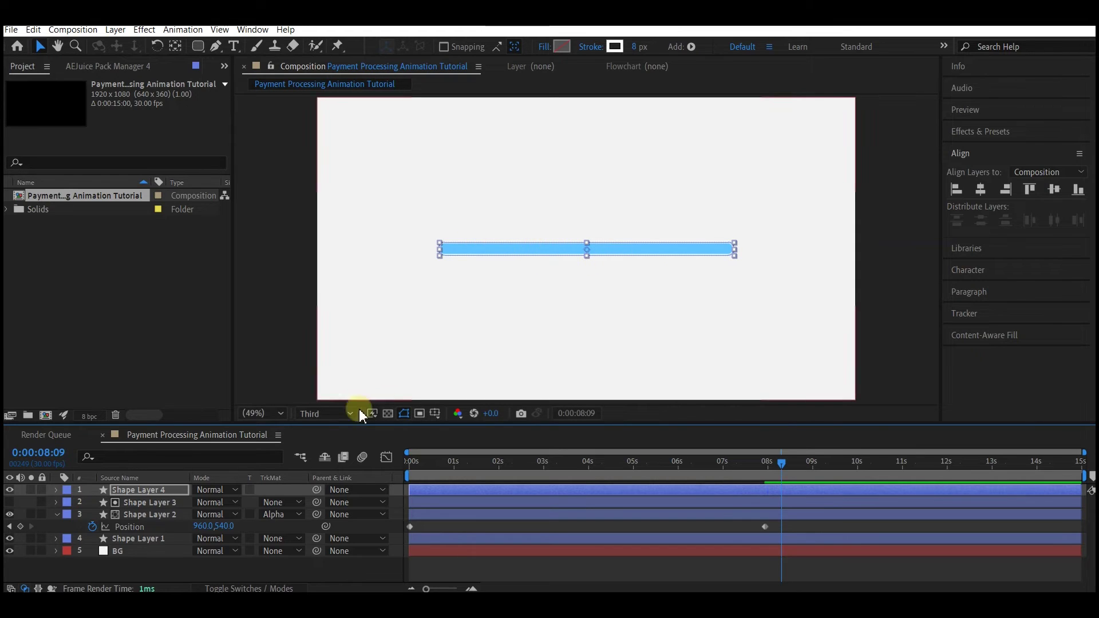
click(137, 490)
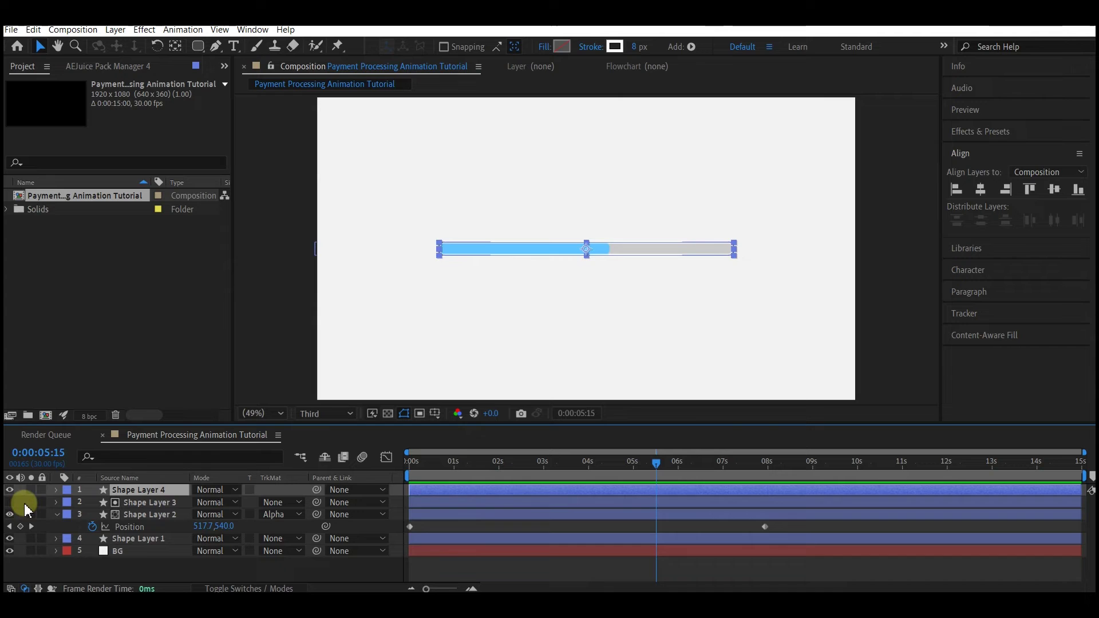
- Add a 'Payment Processing' text layer above the progress bar and preview it
right_click(23, 503)
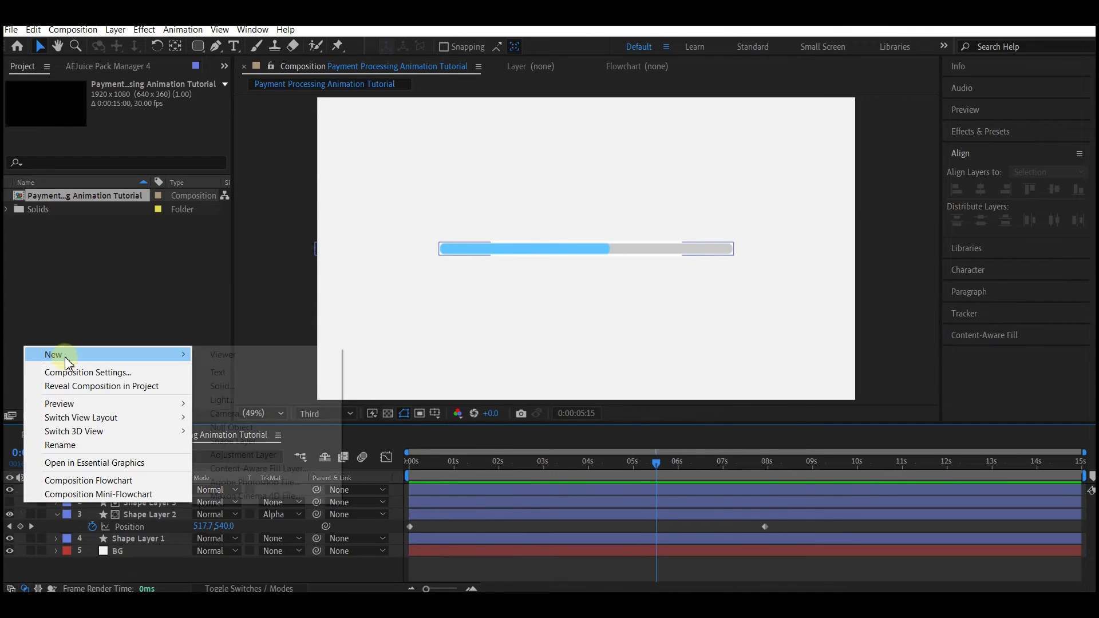
mouse_move(53, 355)
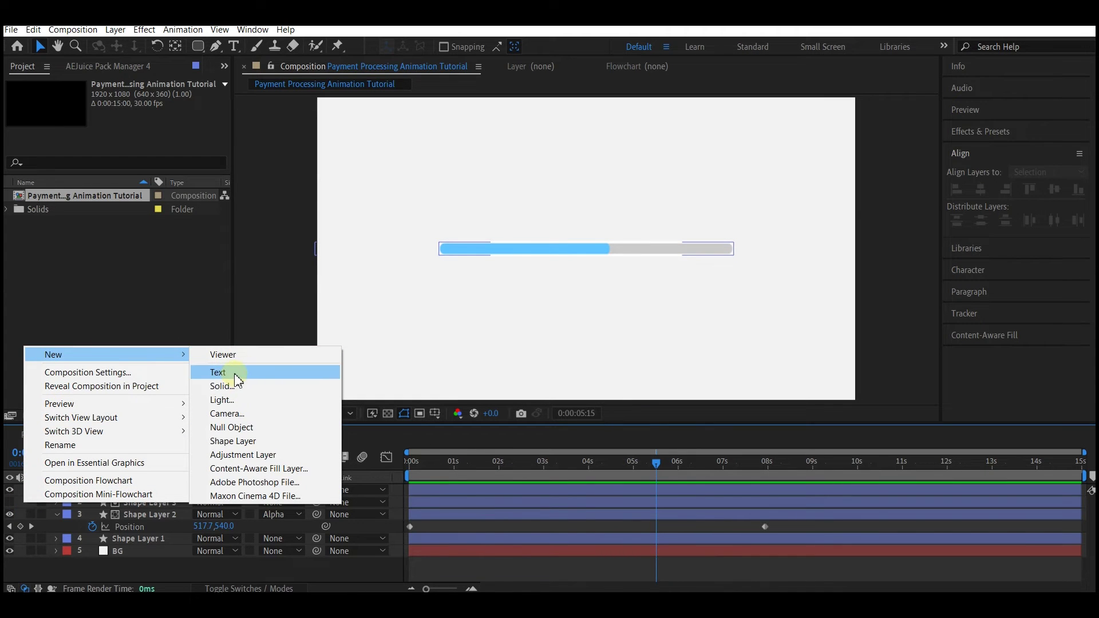
click(234, 373)
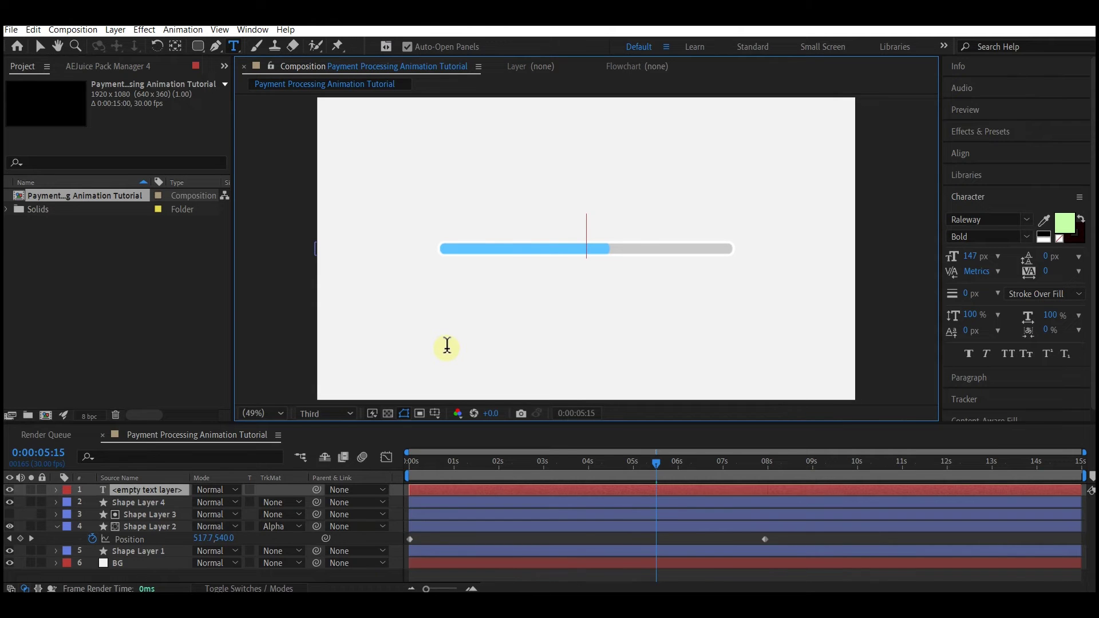
text(Pa)
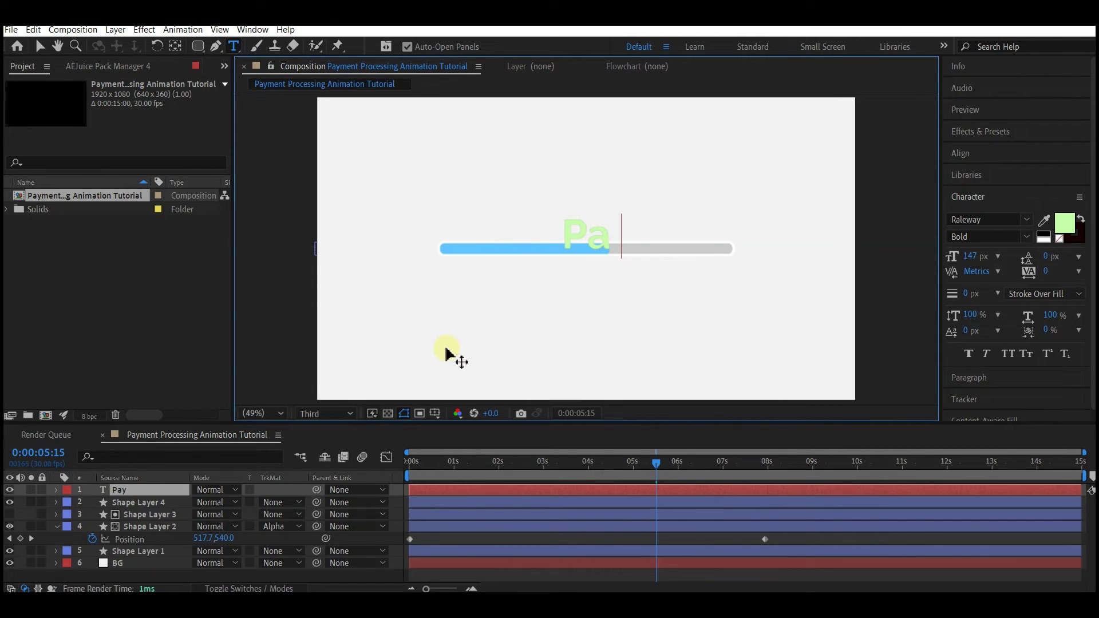
text(yment Processing)
click(40, 48)
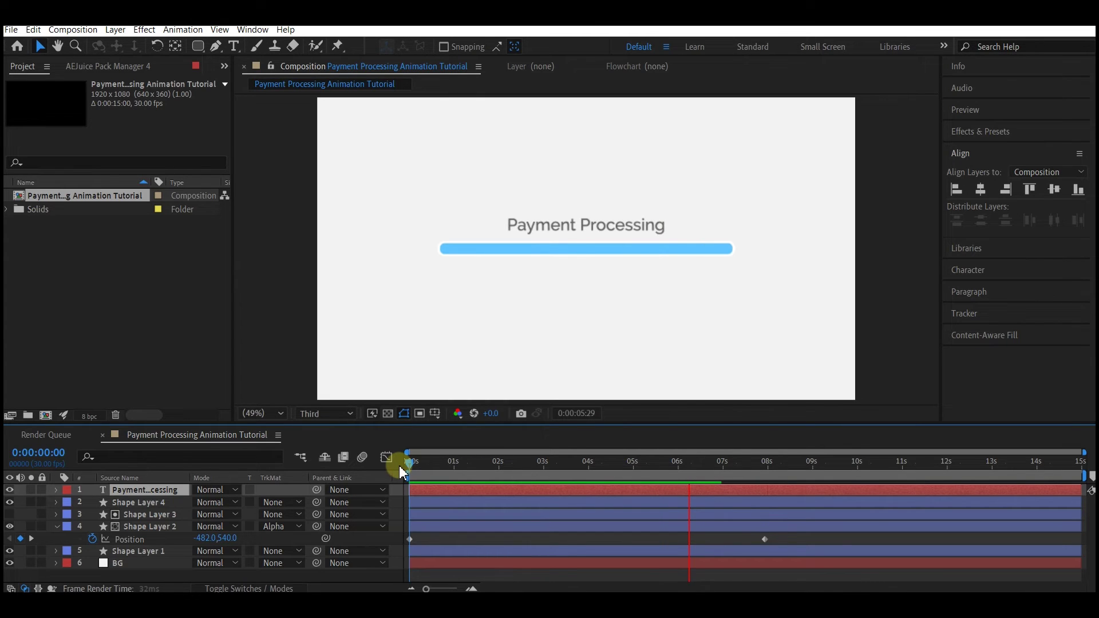
key(space)
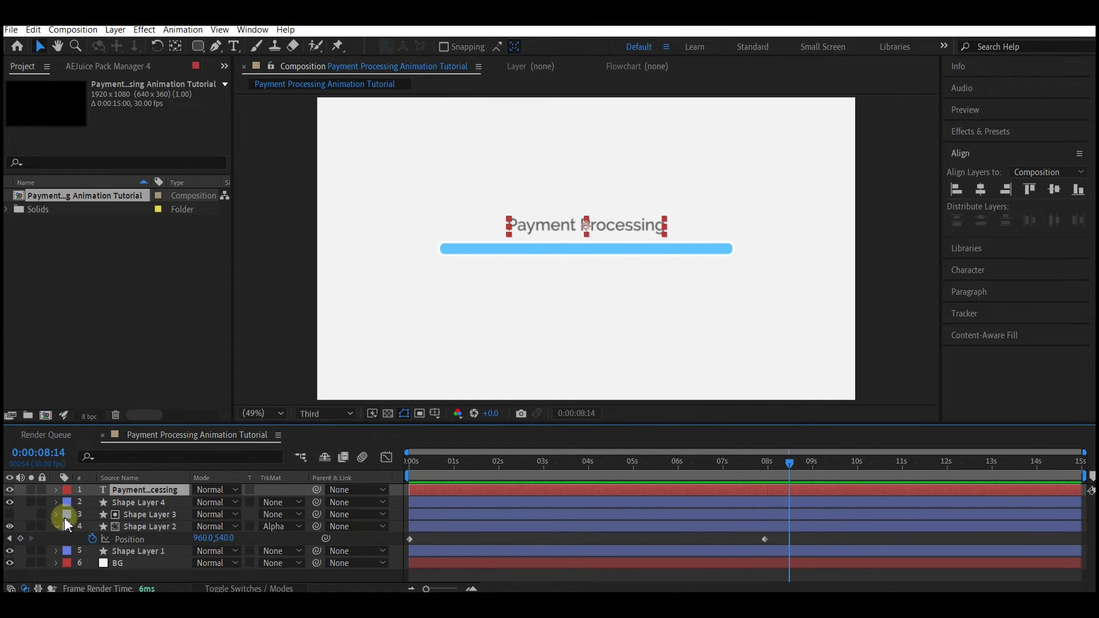
- Trim the progress bar layers to end at the playhead around 8 seconds
shift+click(128, 550)
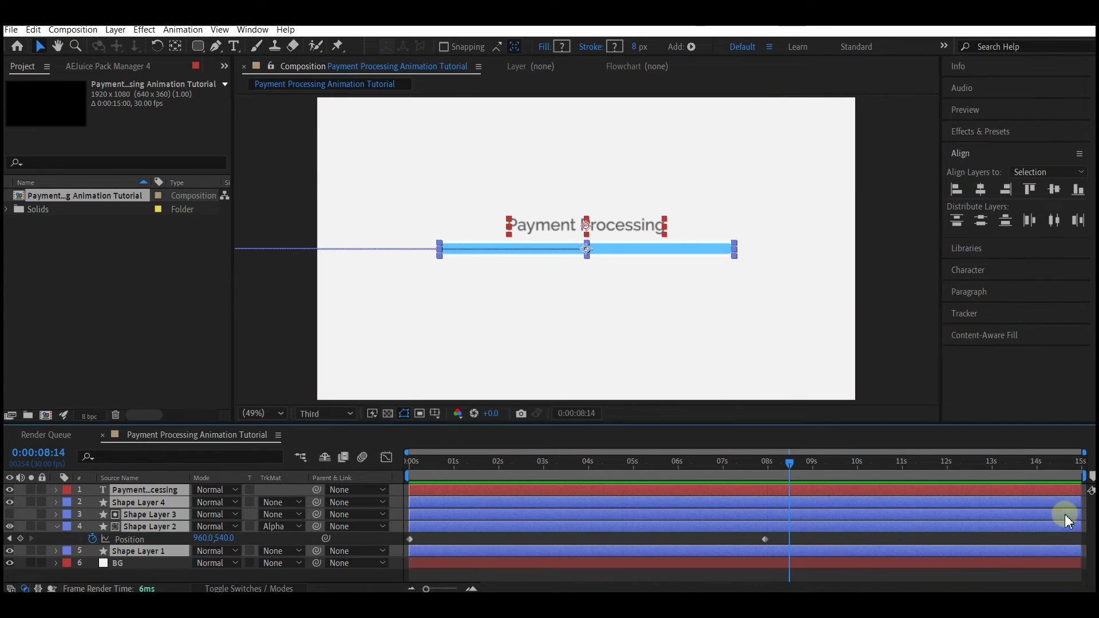
key(alt+])
key(F2)
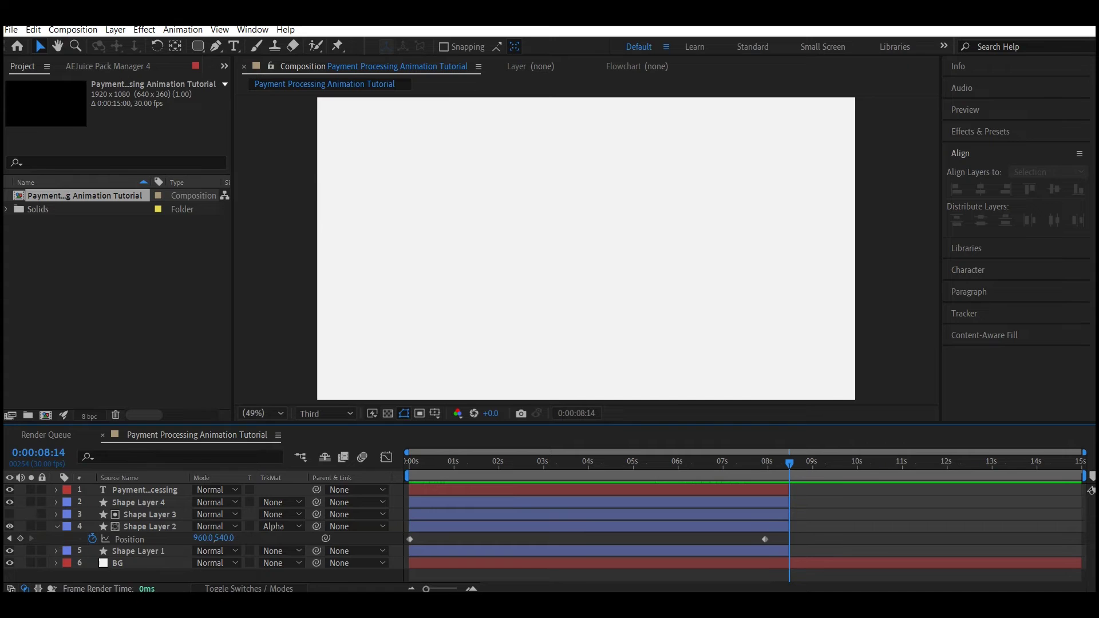
- Draw a circle at the canvas centre with a bright green 0DDF11 fill
key(q)
drag(654, 235, 688, 269)
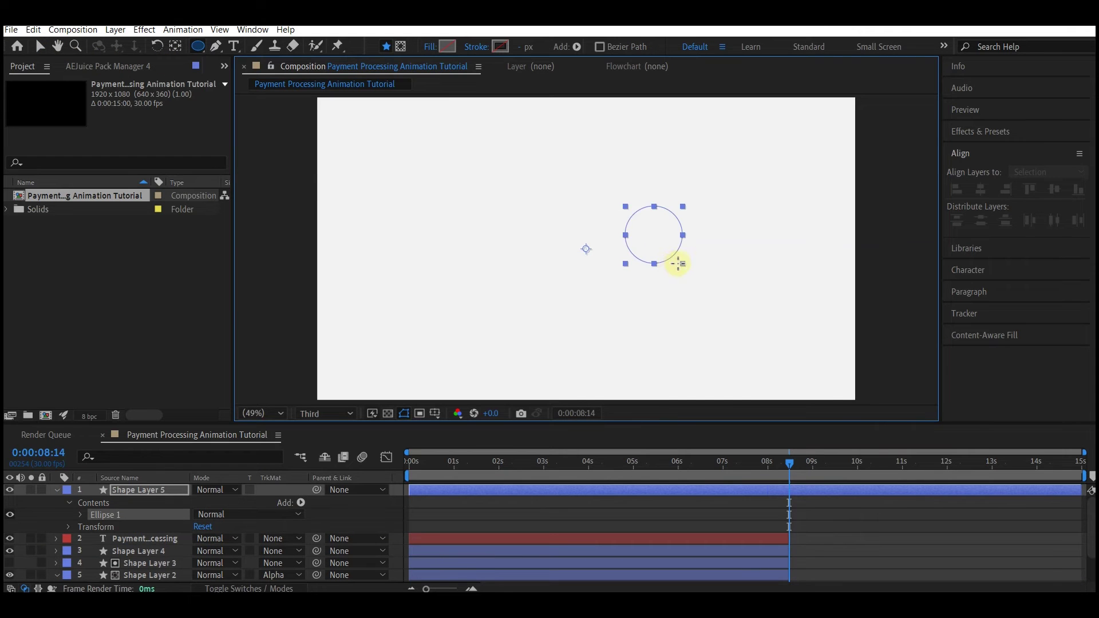
click(39, 46)
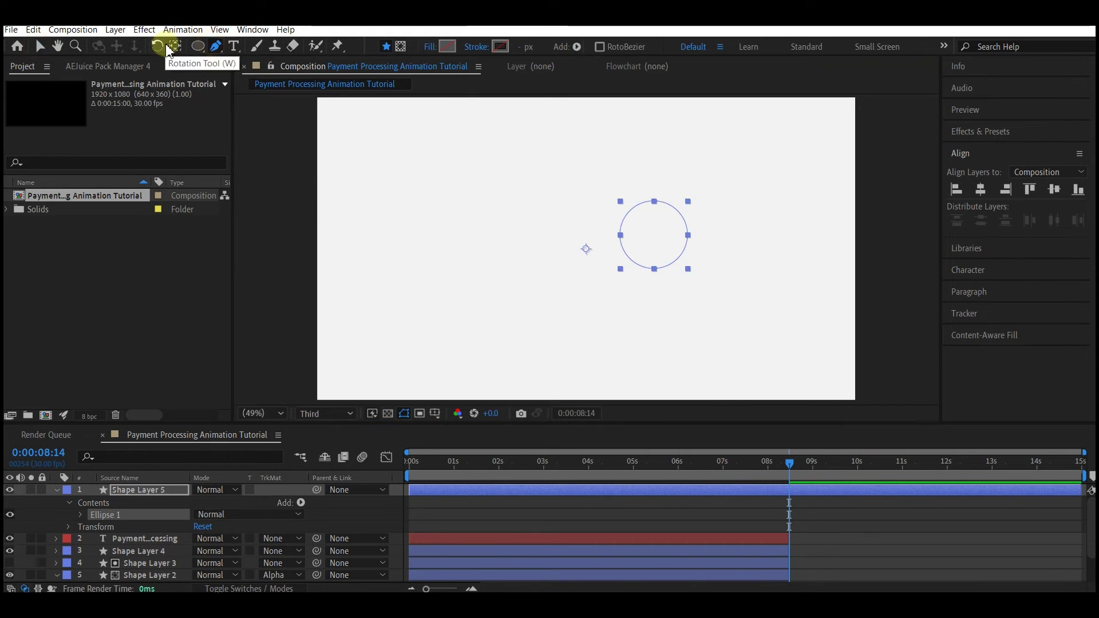
click(544, 47)
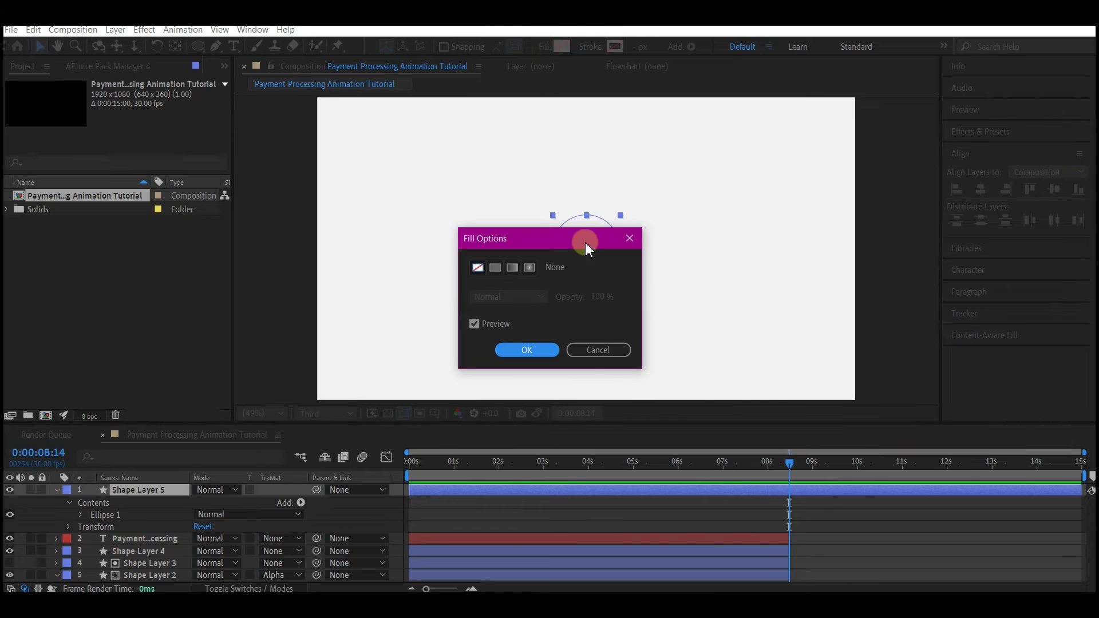
key(Return)
click(562, 46)
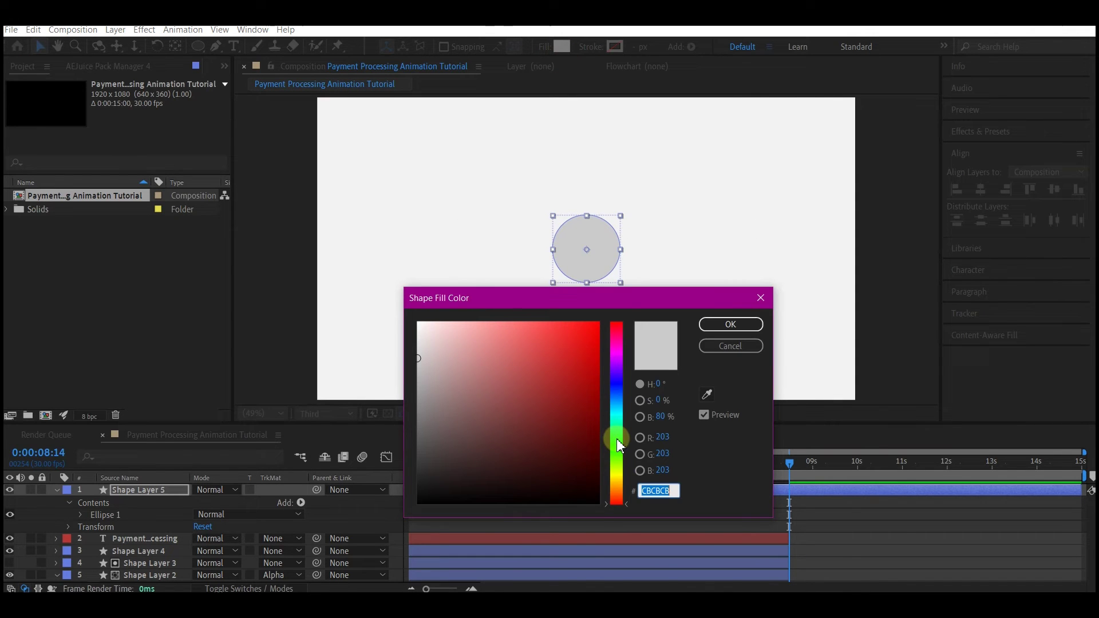
click(618, 444)
drag(551, 379, 589, 343)
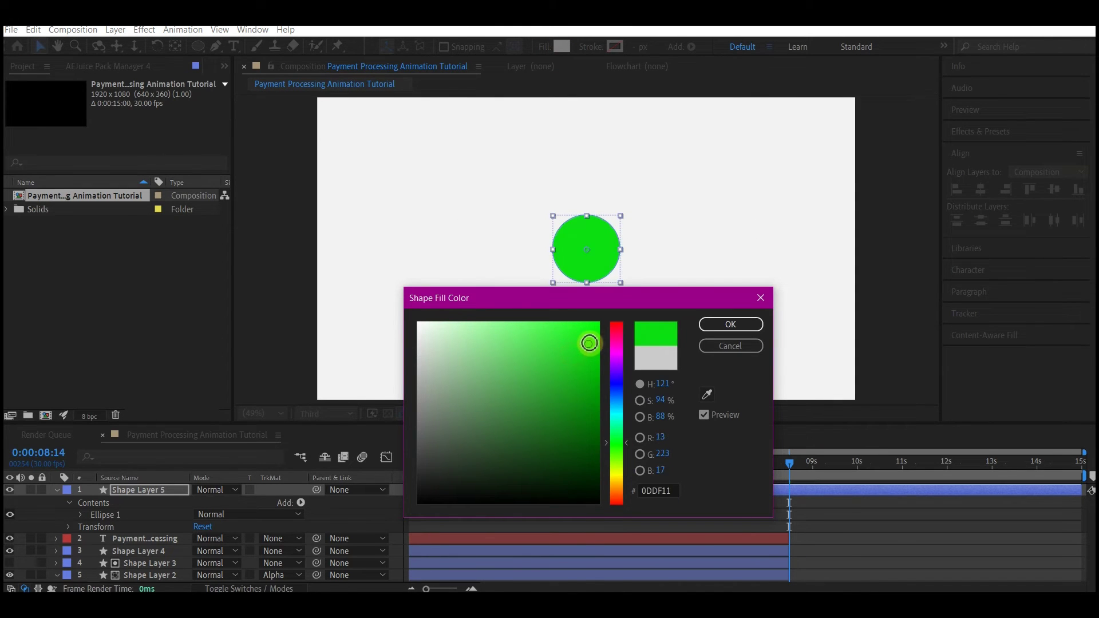
key(Return)
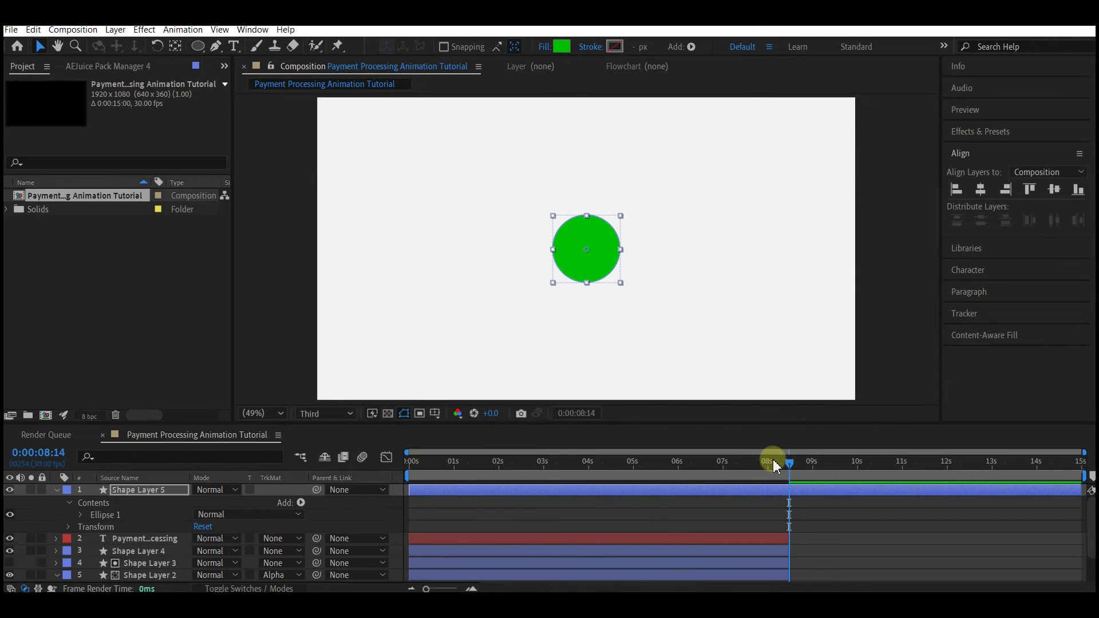
- Keyframe the circle's Scale from 0% at 8:08 up to full size a few frames later
click(691, 486)
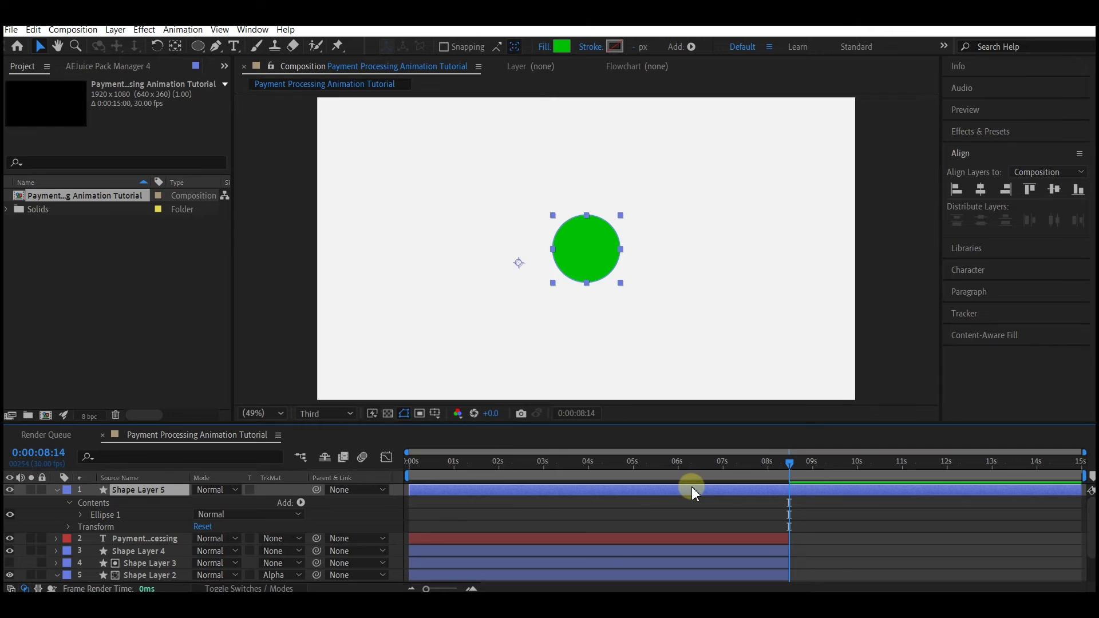
key(s)
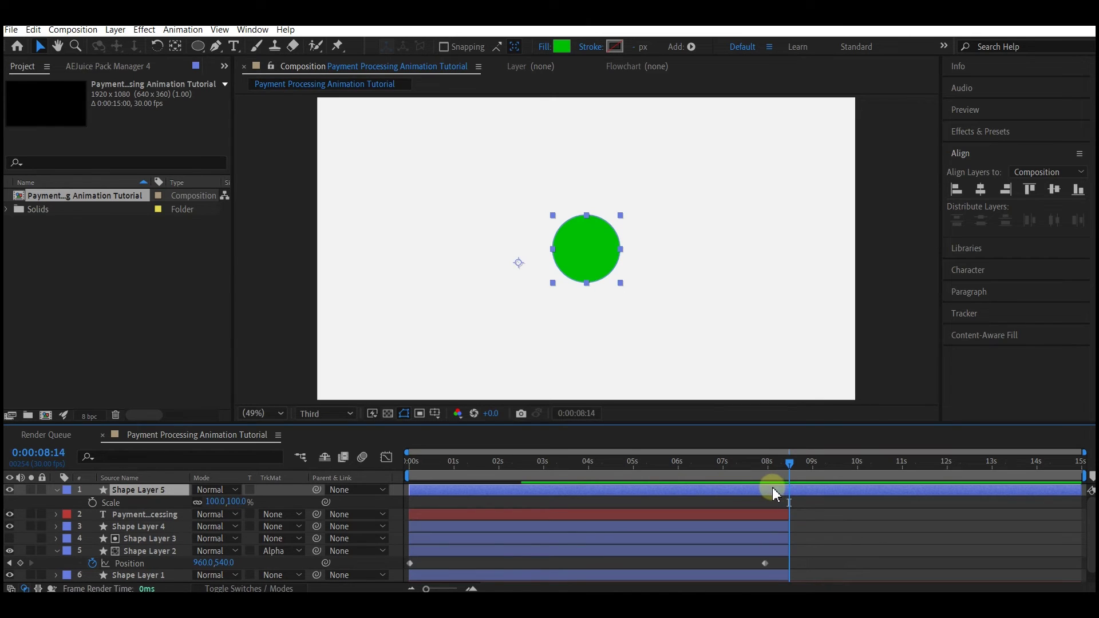
drag(788, 460, 798, 465)
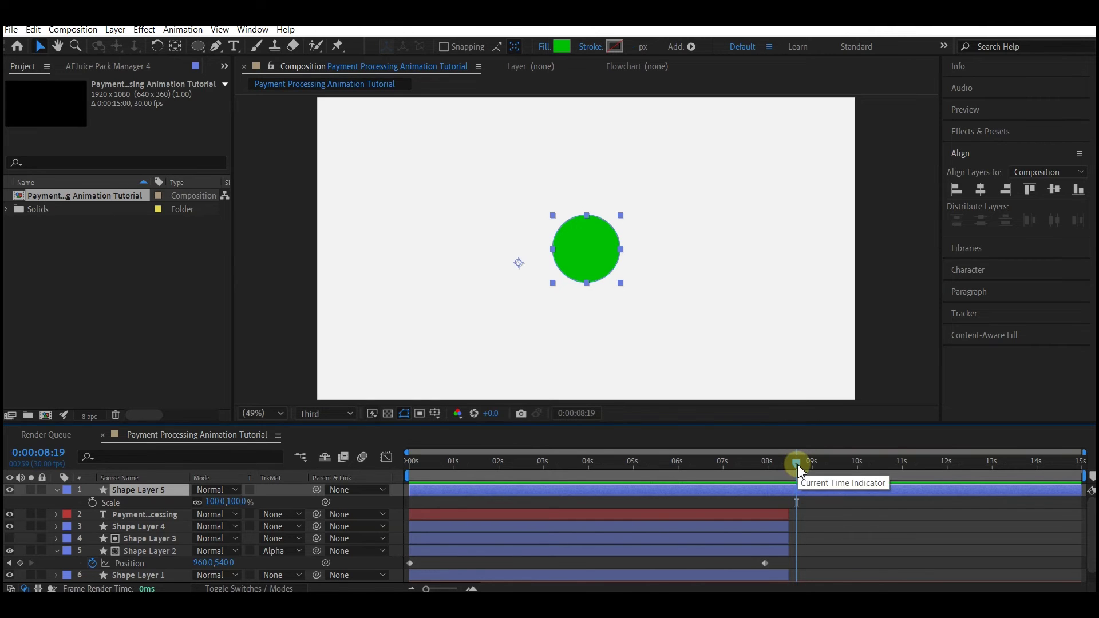
click(92, 502)
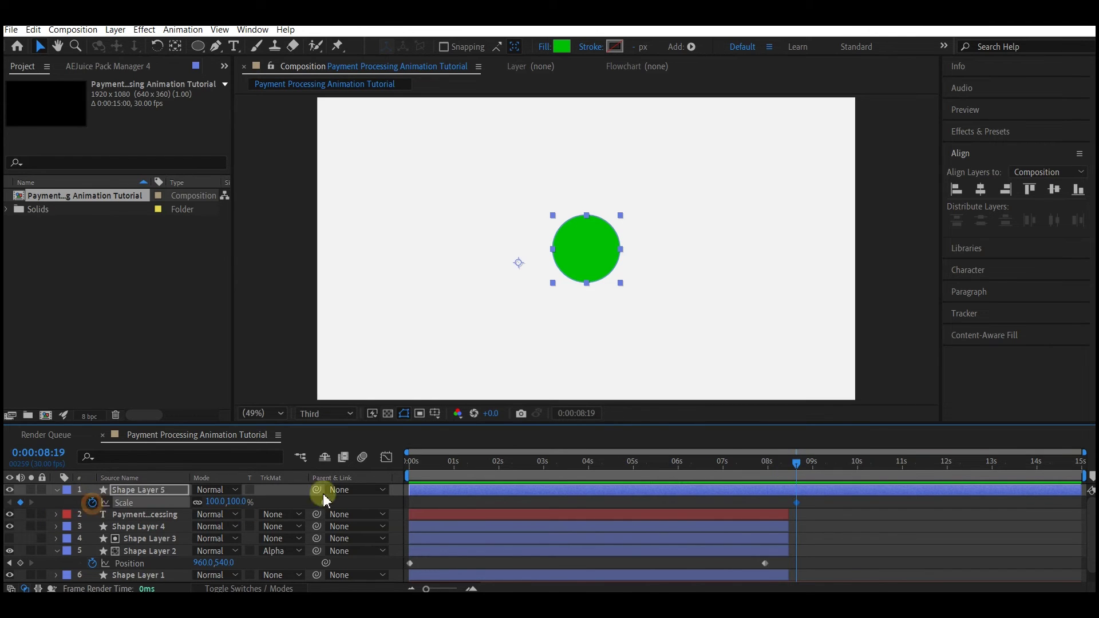
click(780, 466)
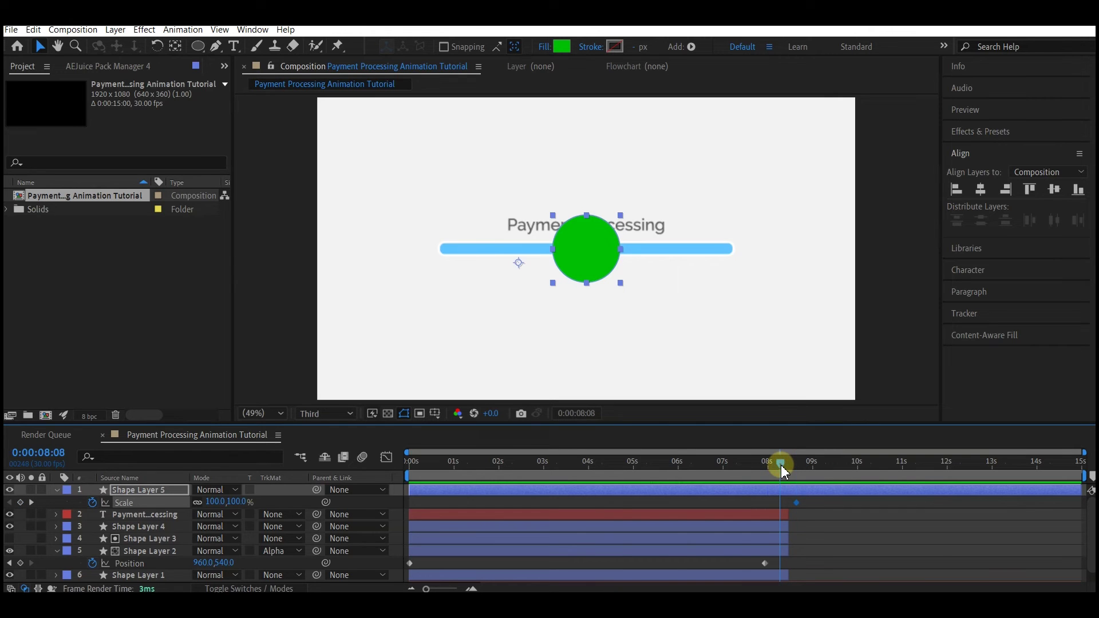
click(215, 504)
text(0)
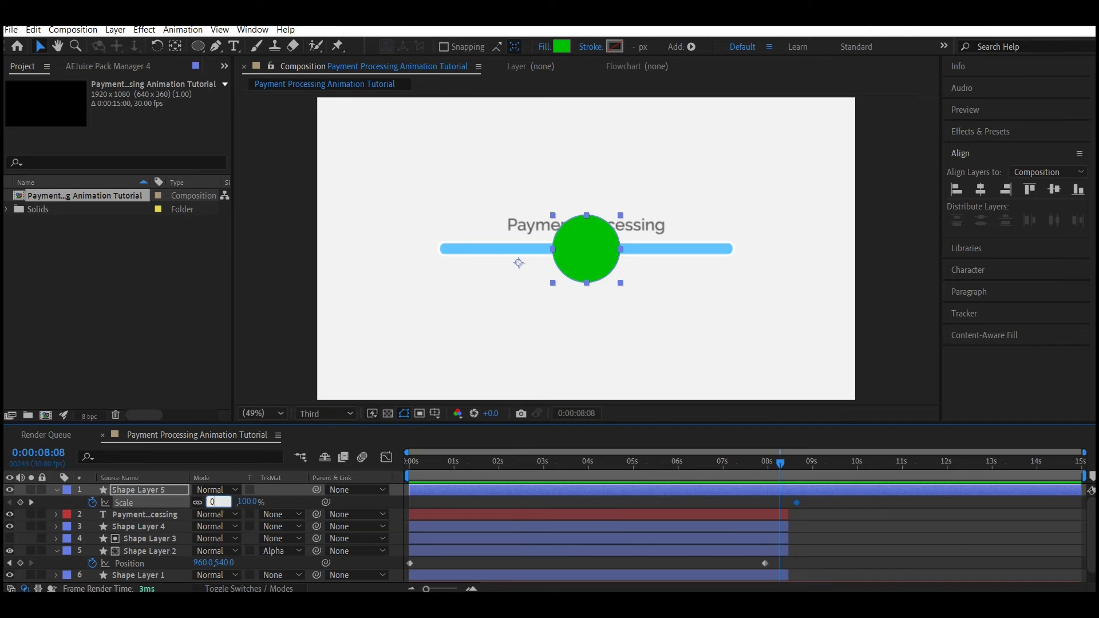
key(Return)
- Apply Easy Ease to both of the circle's scale keyframes
mouse_move(819, 501)
mouse_down()
mouse_move(783, 517)
mouse_move(764, 507)
mouse_up()
right_click(795, 503)
mouse_move(853, 493)
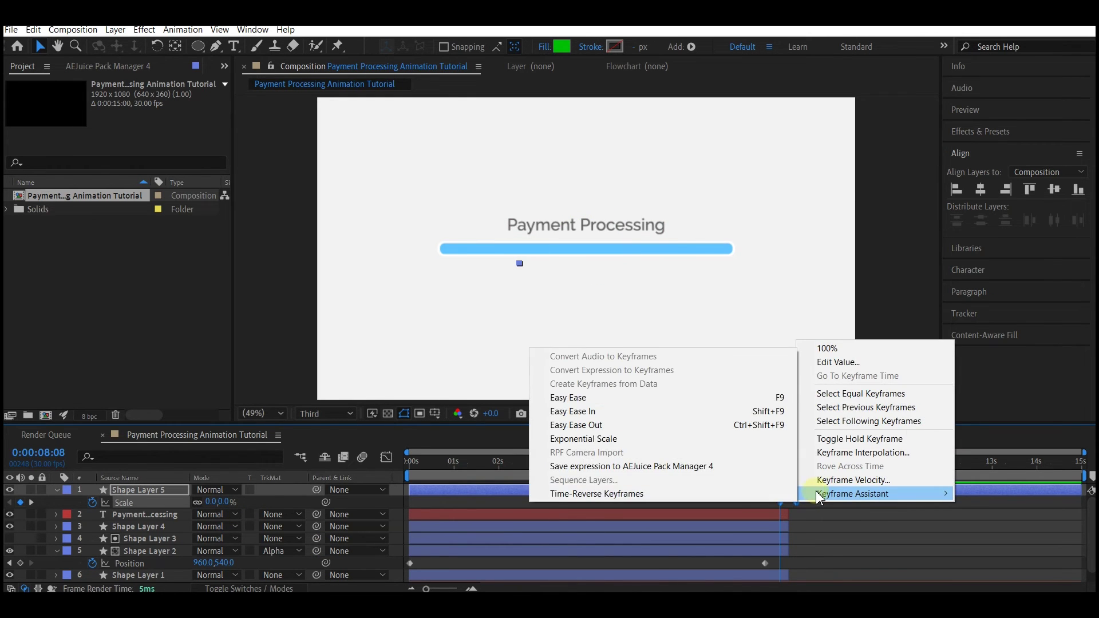
click(565, 398)
click(829, 461)
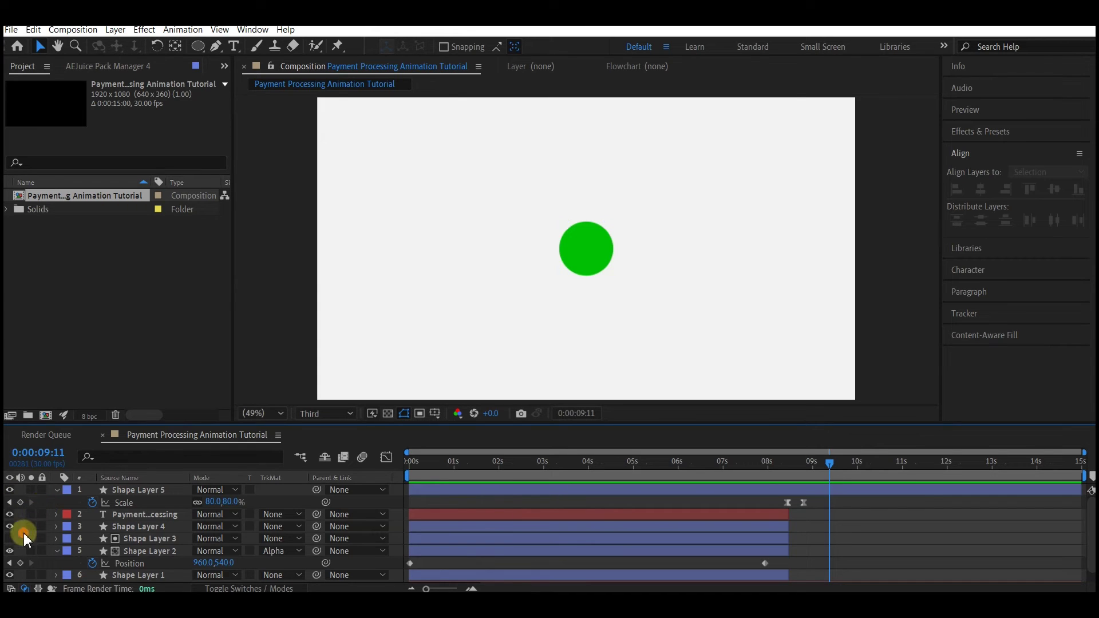
- Draw a checkmark path with the Pen tool and set its fill to None
click(213, 50)
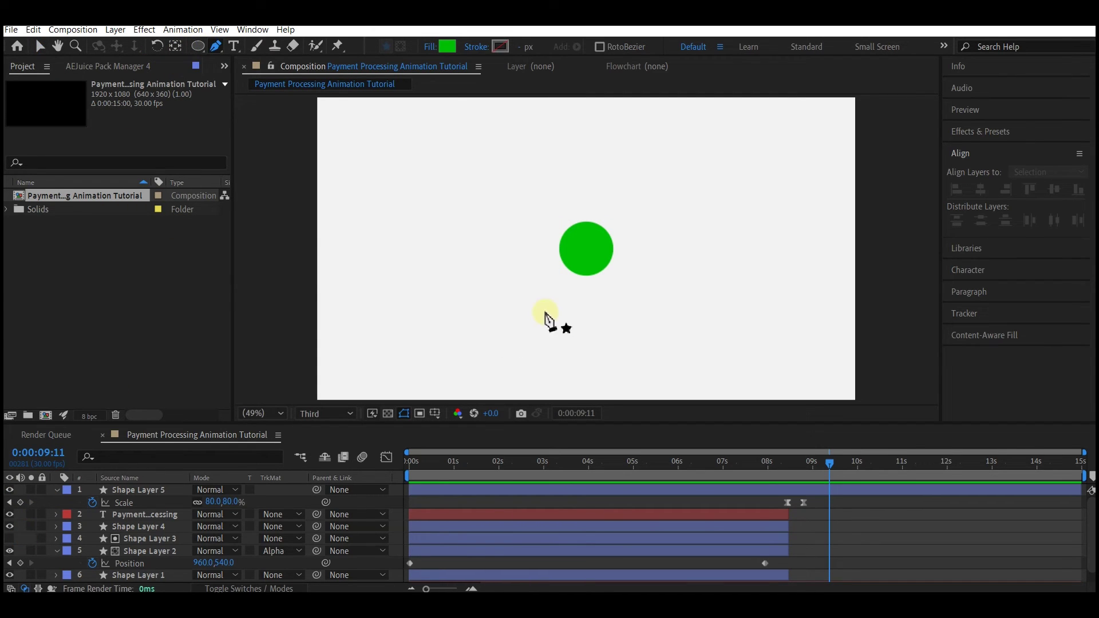
click(576, 254)
click(429, 47)
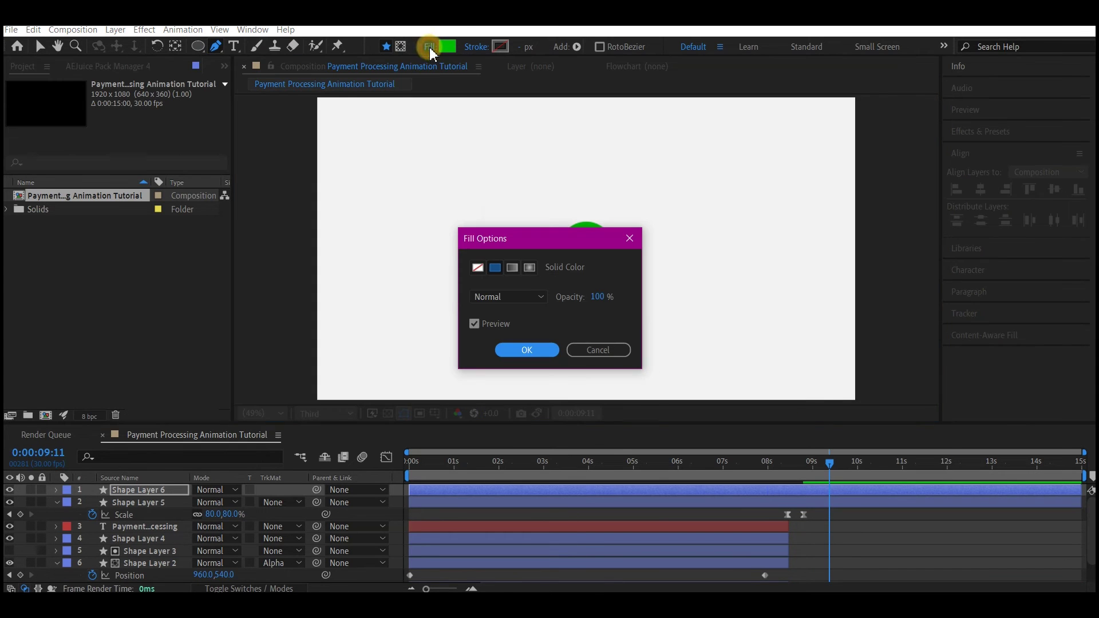
click(526, 349)
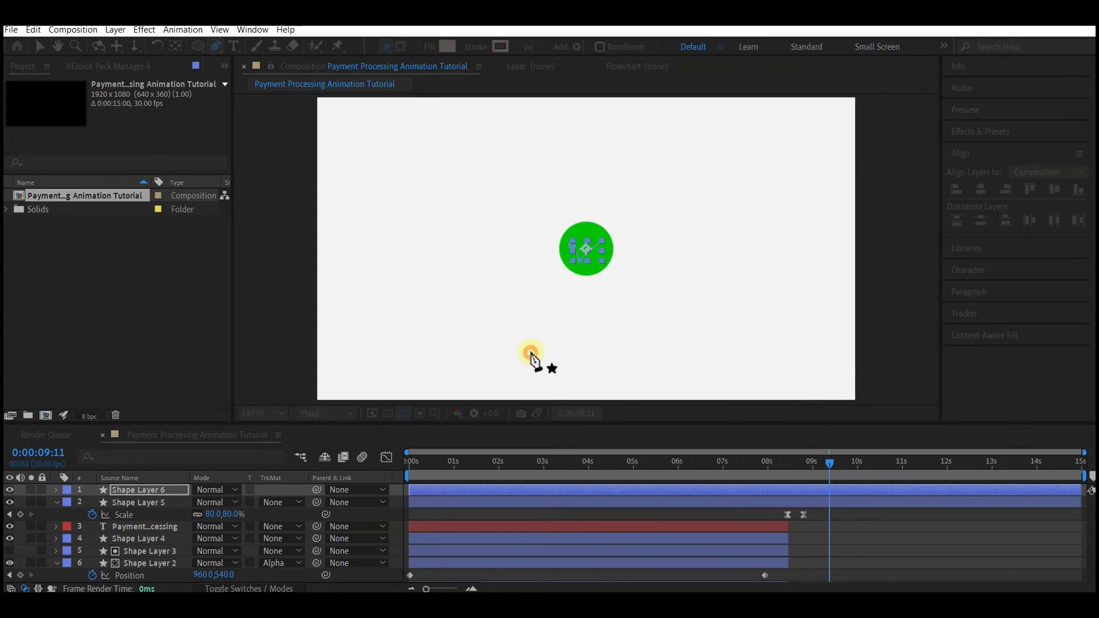
- Give the checkmark a white stroke 20 px wide
click(499, 47)
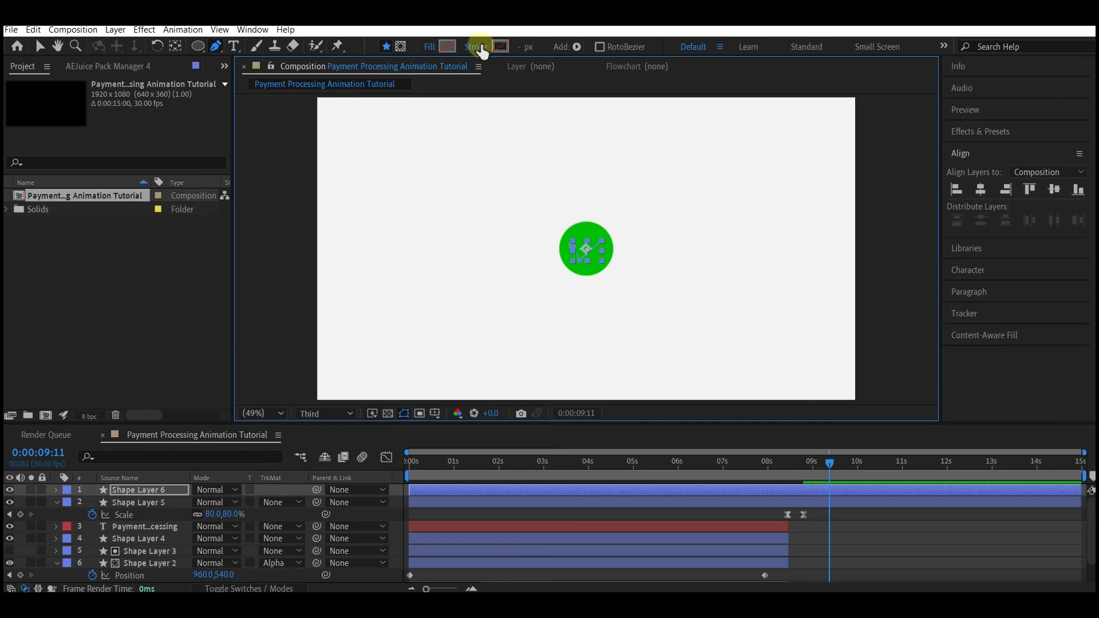
click(500, 46)
key(Return)
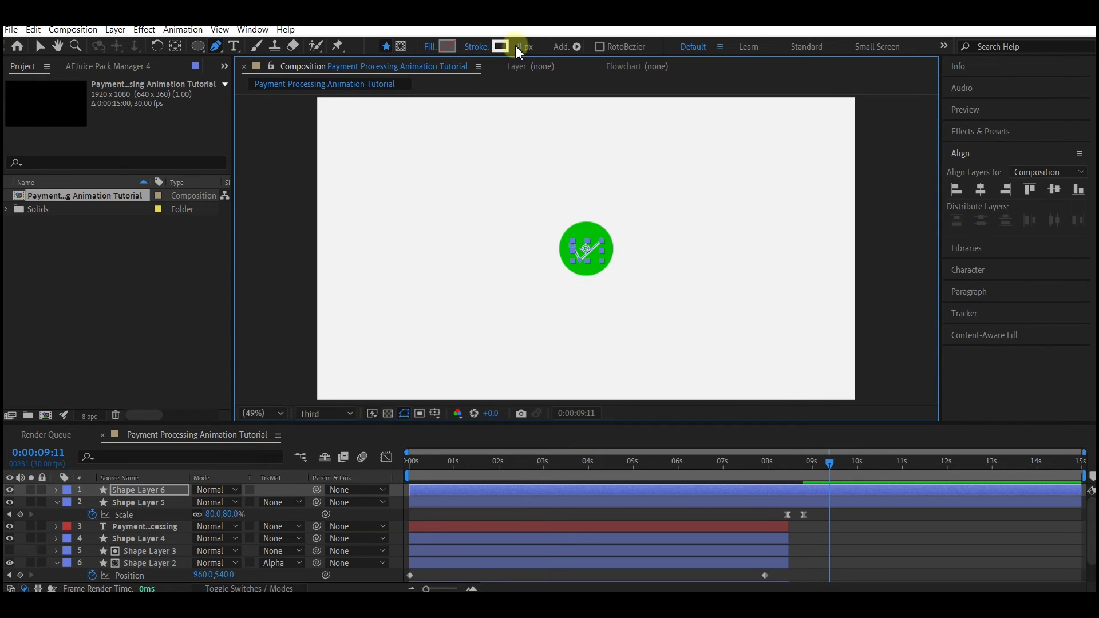
drag(521, 45, 530, 45)
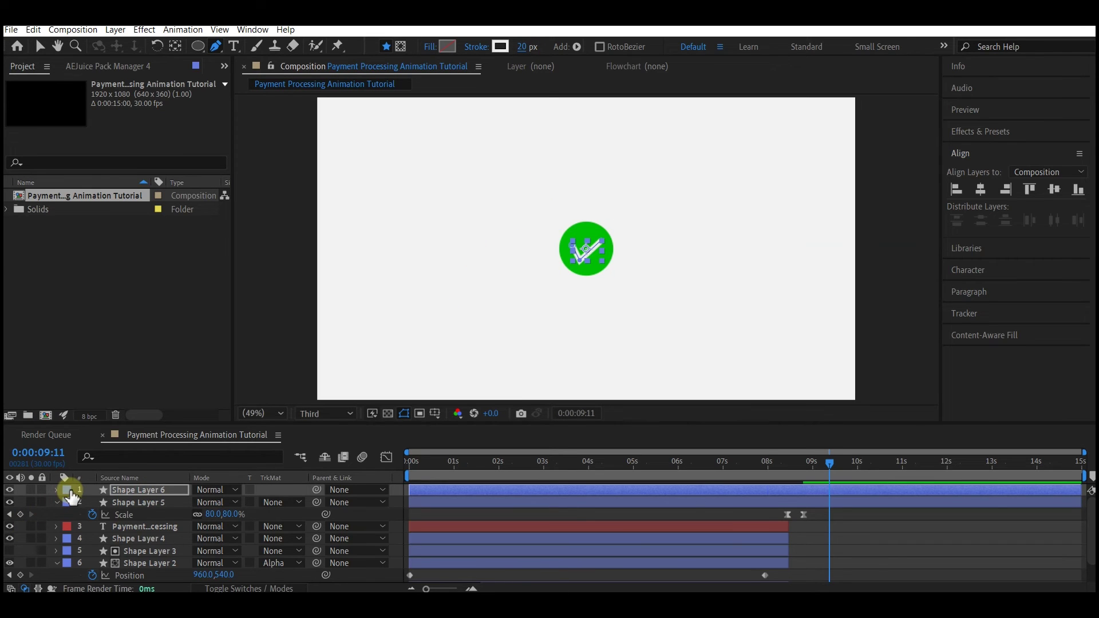
- Give Shape Layer 6's checkmark stroke a Round line cap
key(v)
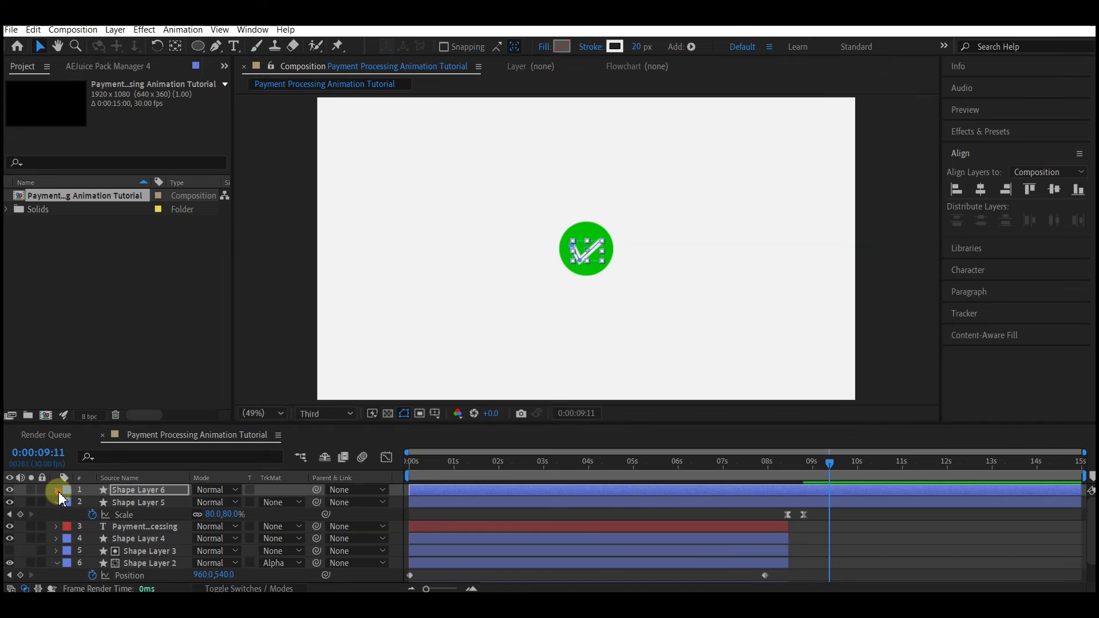
click(56, 490)
click(69, 503)
key(slash)
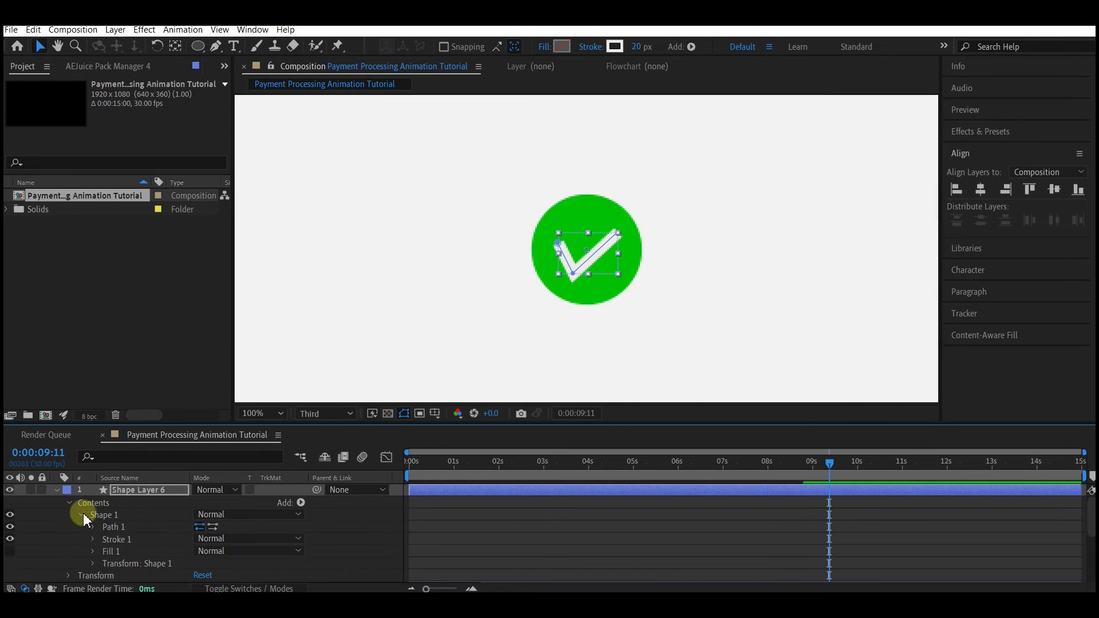
click(92, 539)
click(246, 550)
click(229, 463)
- Add Trim Paths to the checkmark and keyframe End from 0% to 100%
click(561, 230)
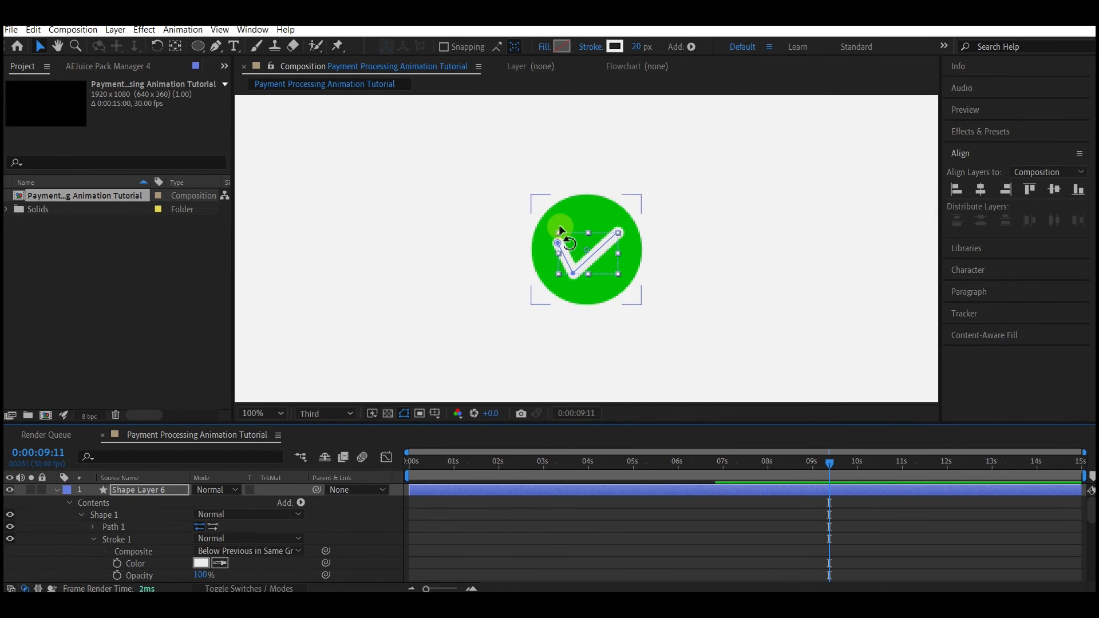
click(565, 245)
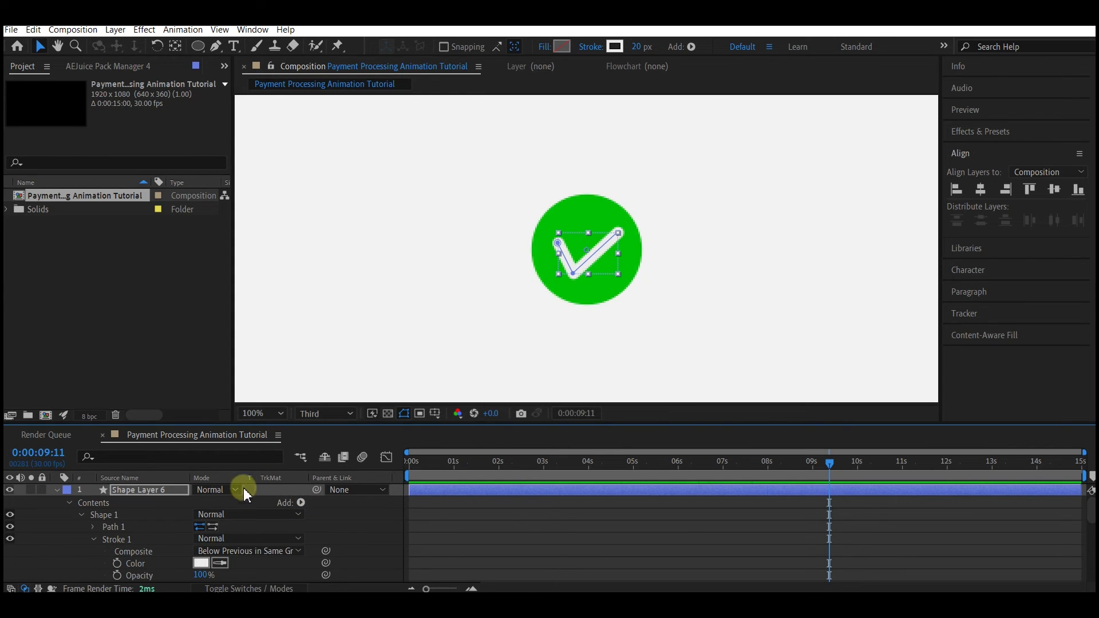
click(300, 503)
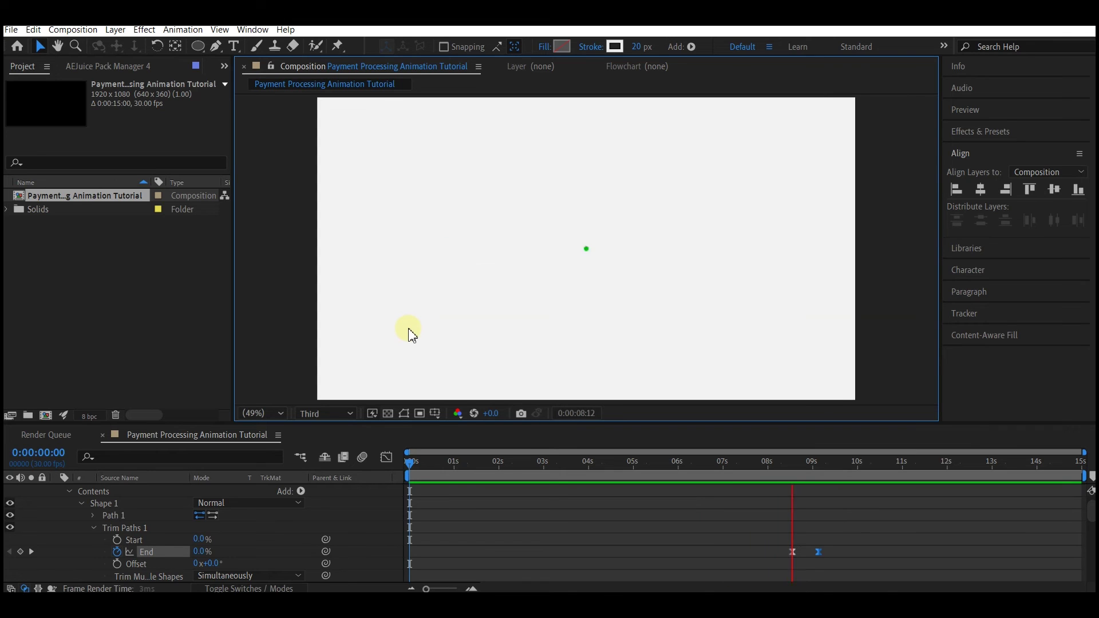
key(space)
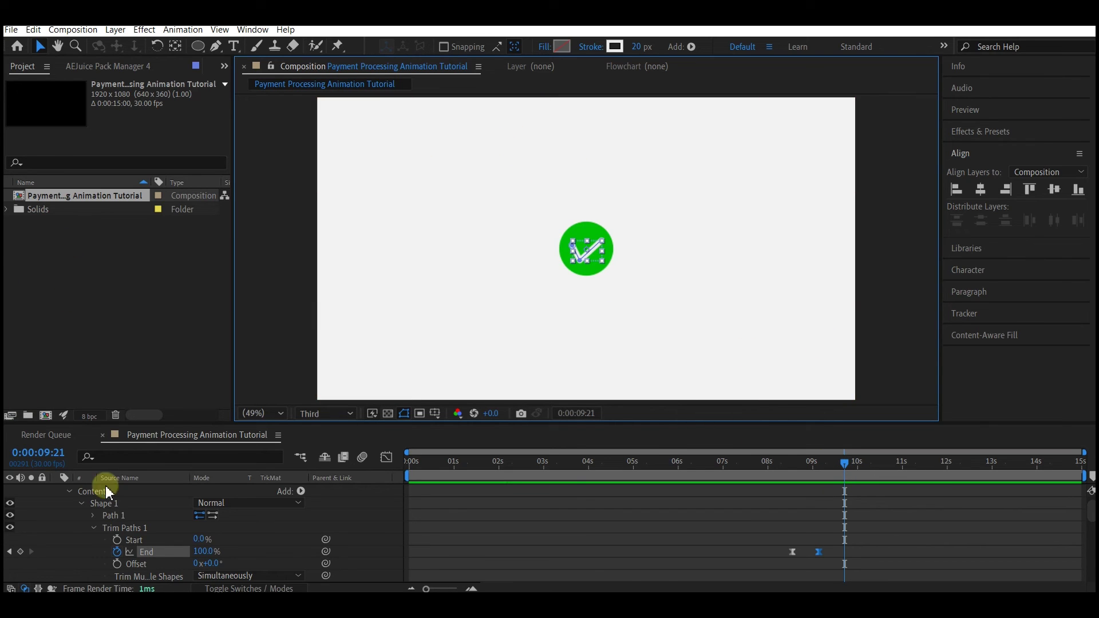
- Duplicate the Payment Processing text layer and start the copy where the original ends
scroll(132, 538, up, 1)
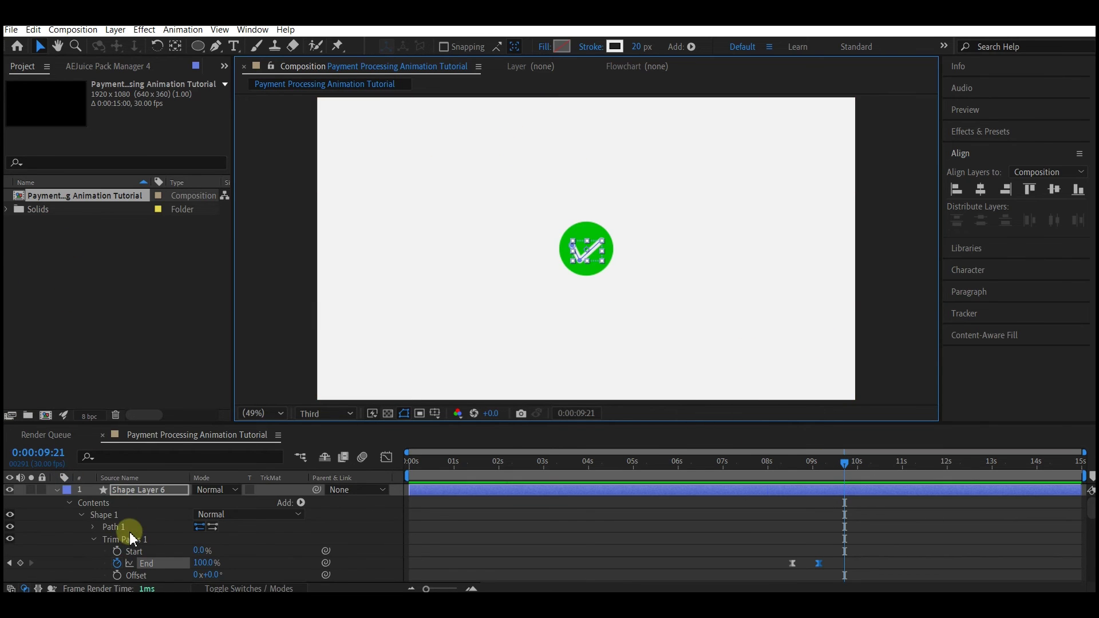
click(56, 490)
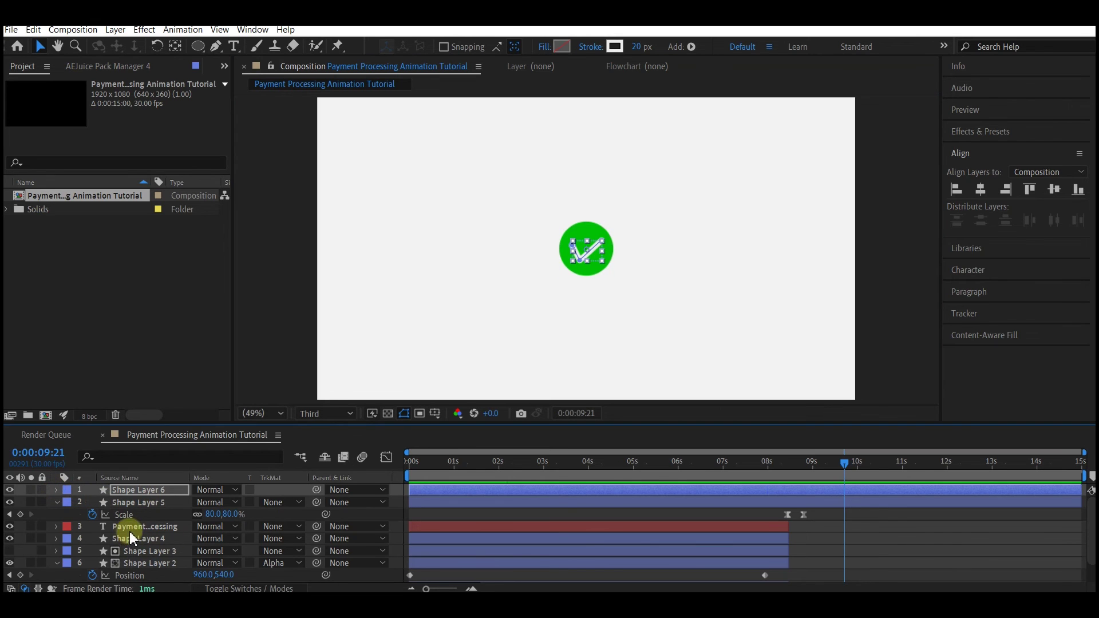
click(136, 528)
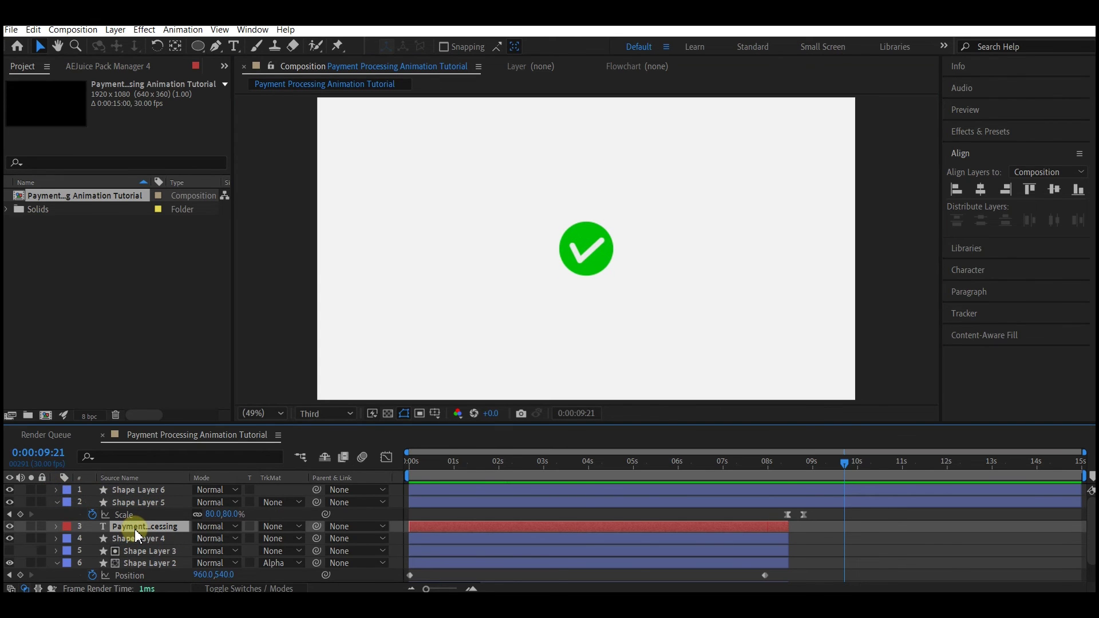
key(ctrl+d)
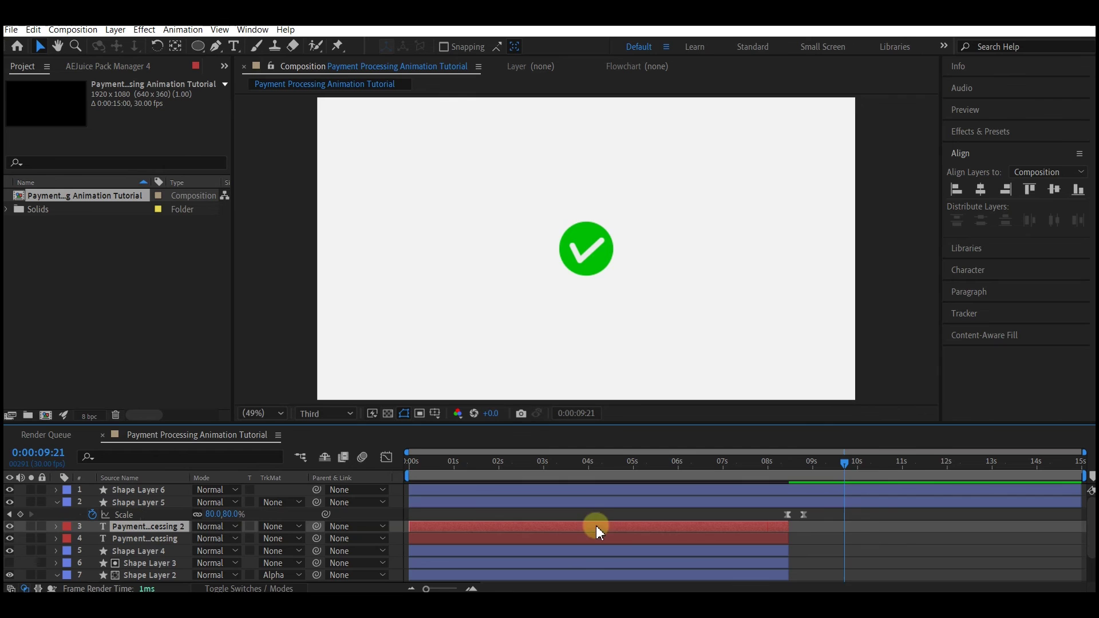
drag(587, 528, 966, 509)
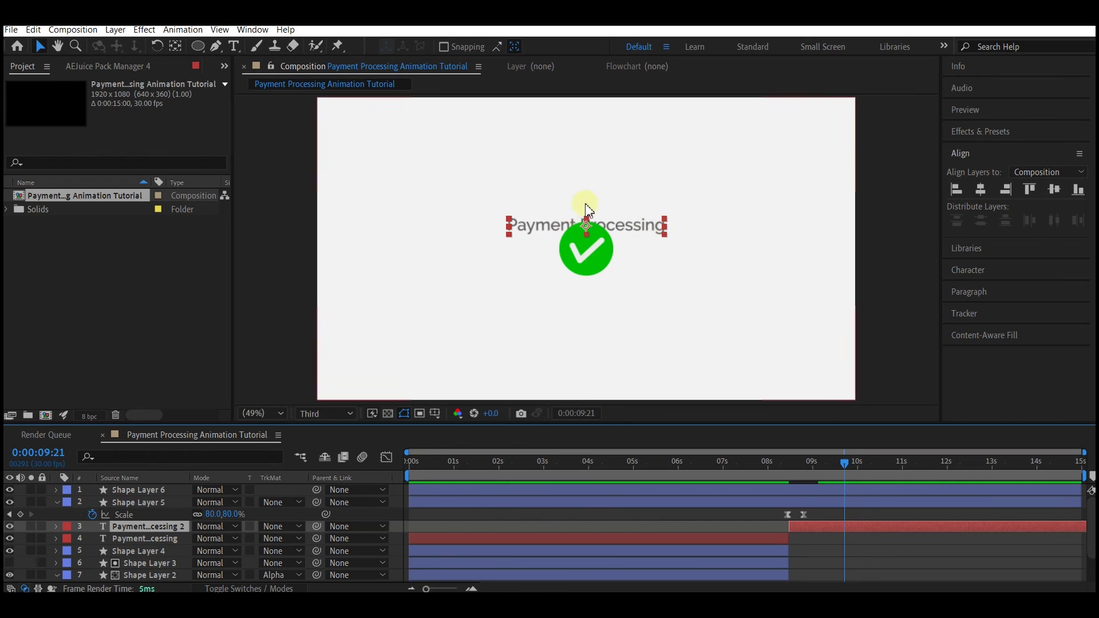
- Move the copied text below the checkmark for retyping as 'Successful'
drag(586, 228, 587, 209)
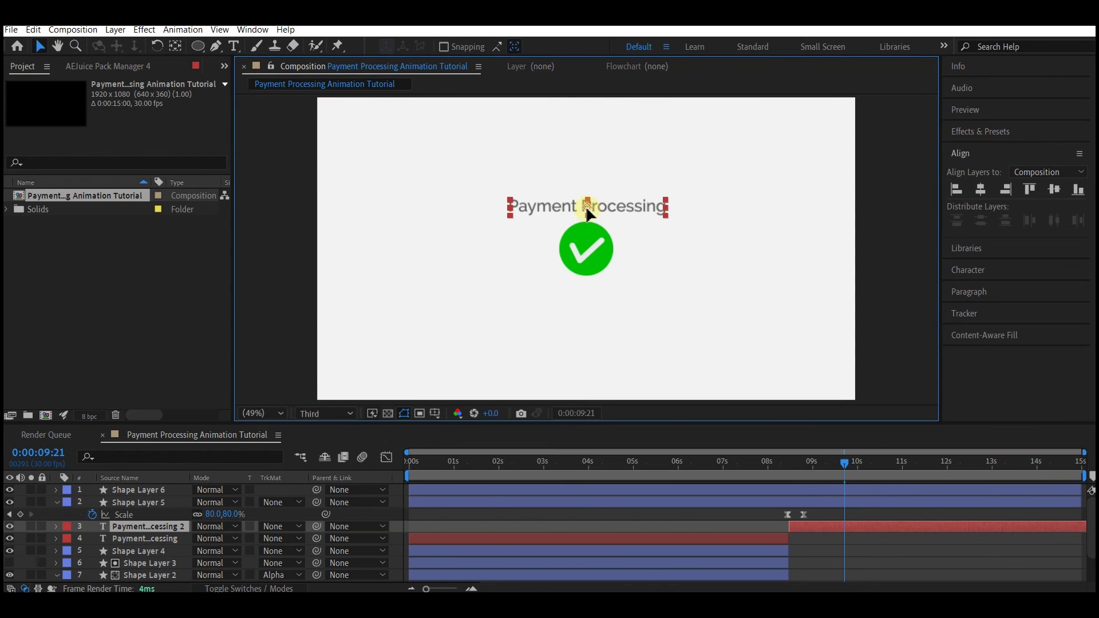
drag(590, 213, 587, 300)
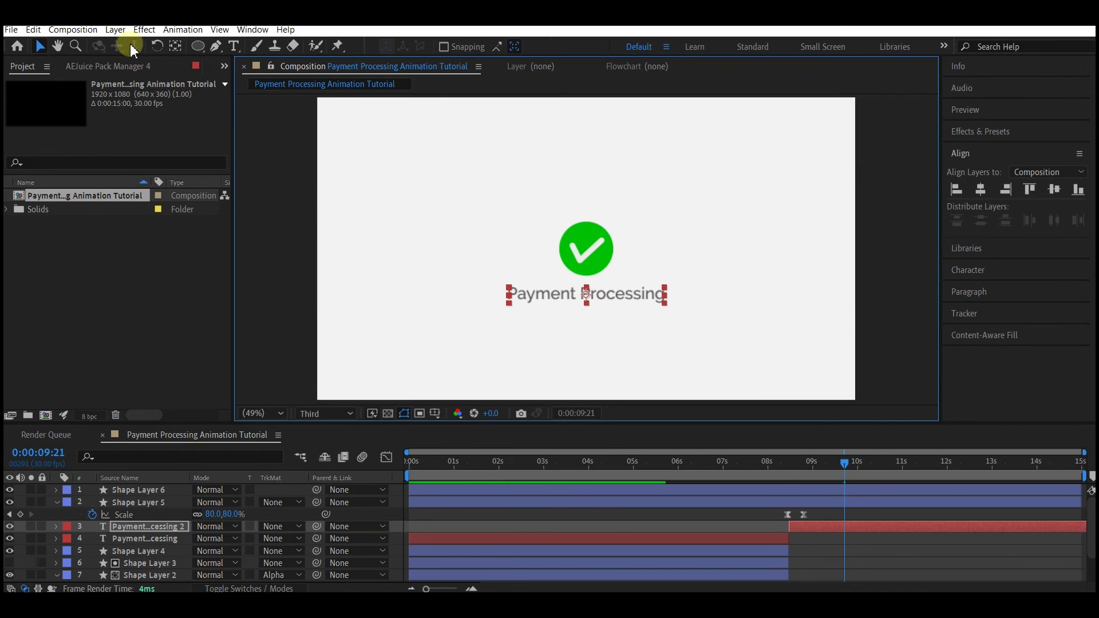
click(234, 46)
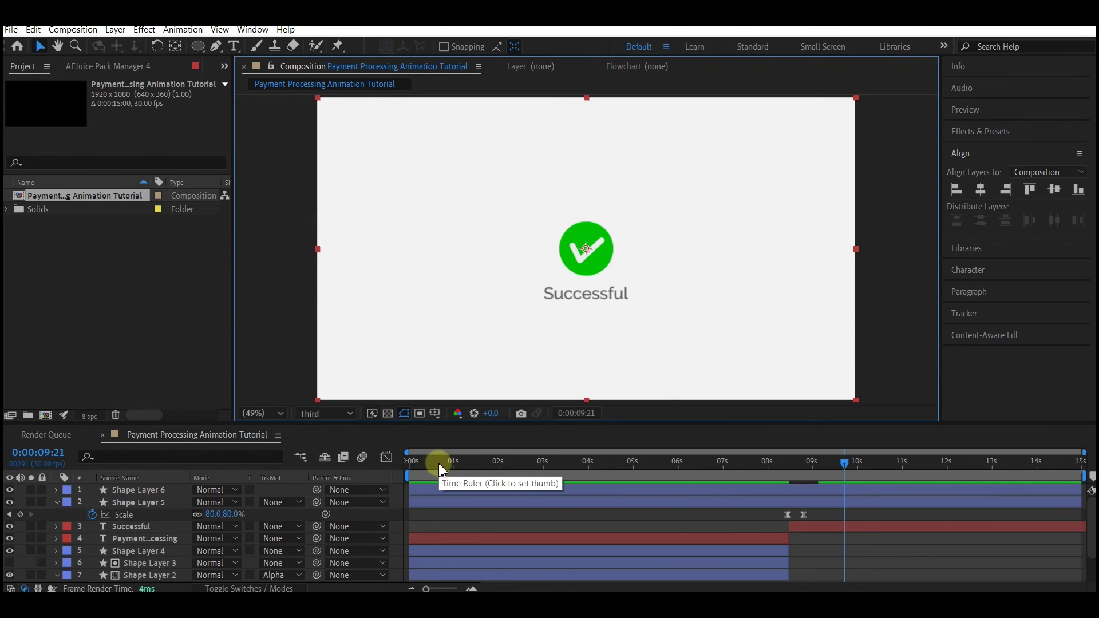
drag(403, 475, 371, 480)
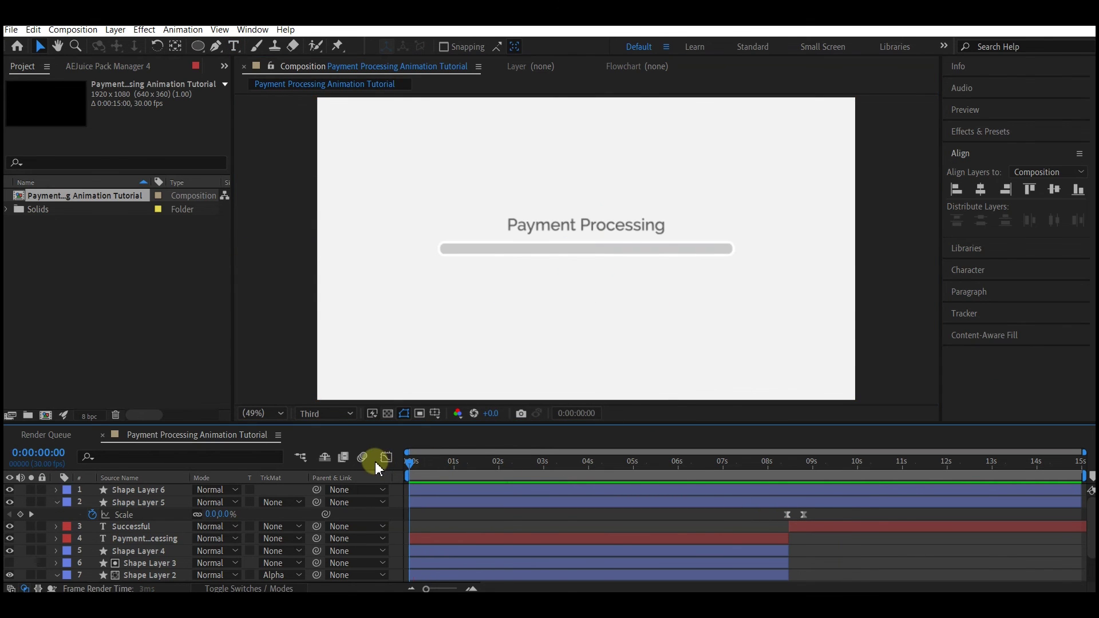